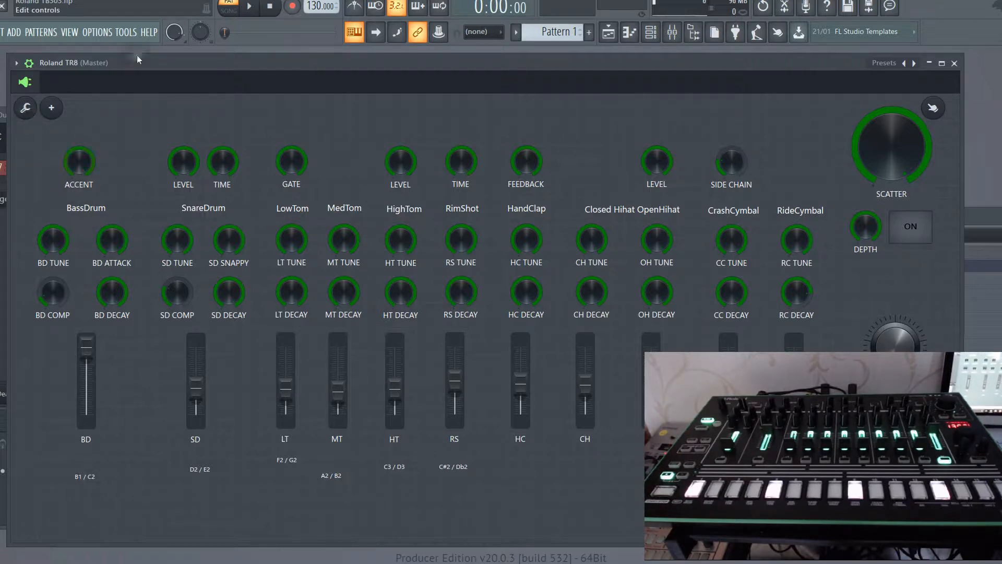
- Enable control editing on the Roland TR8 surface and move the B1 / C2 control beneath the D2 / E2 control
left_click_drag(158, 65, 275, 58)
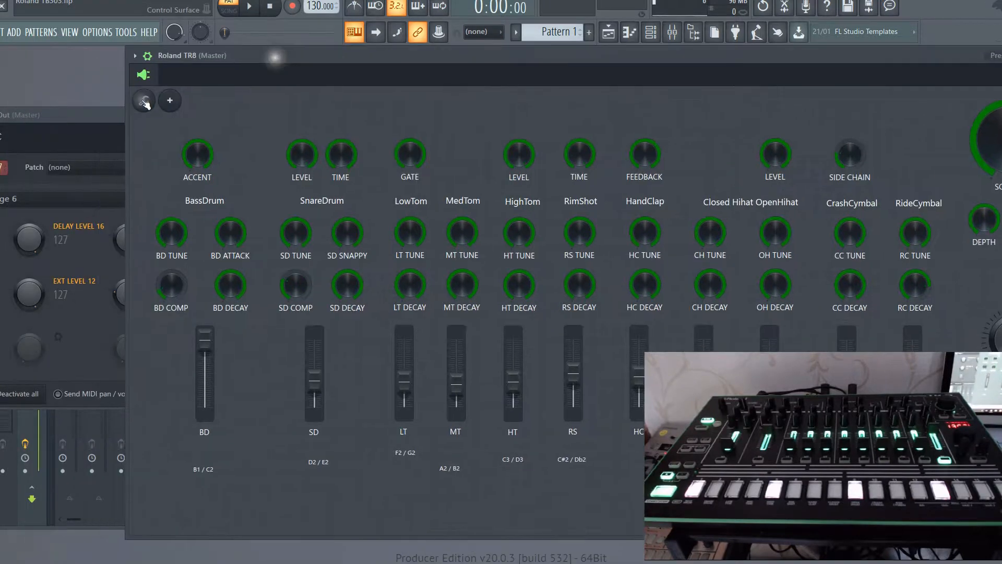
left_click(145, 102)
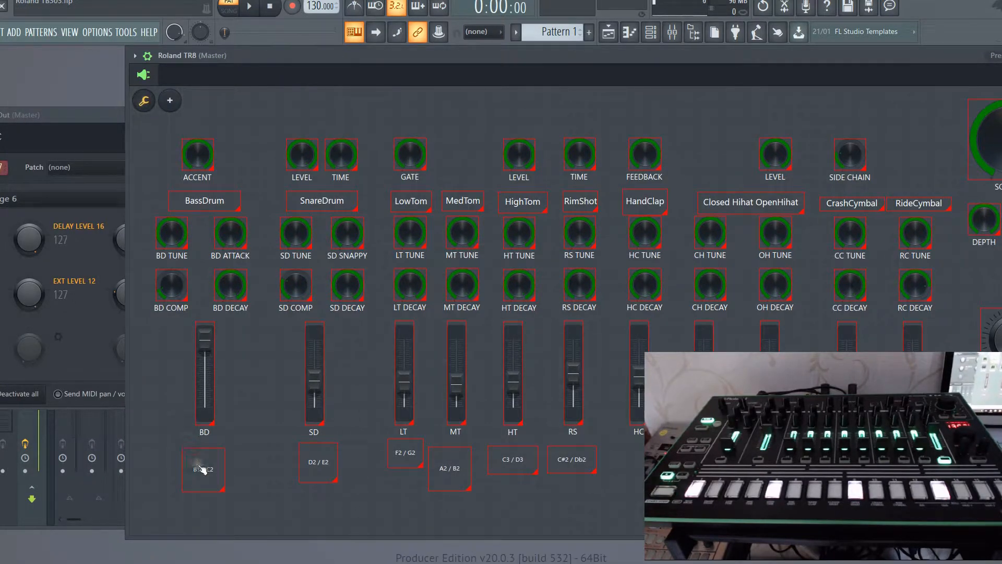
left_click_drag(208, 469, 427, 532)
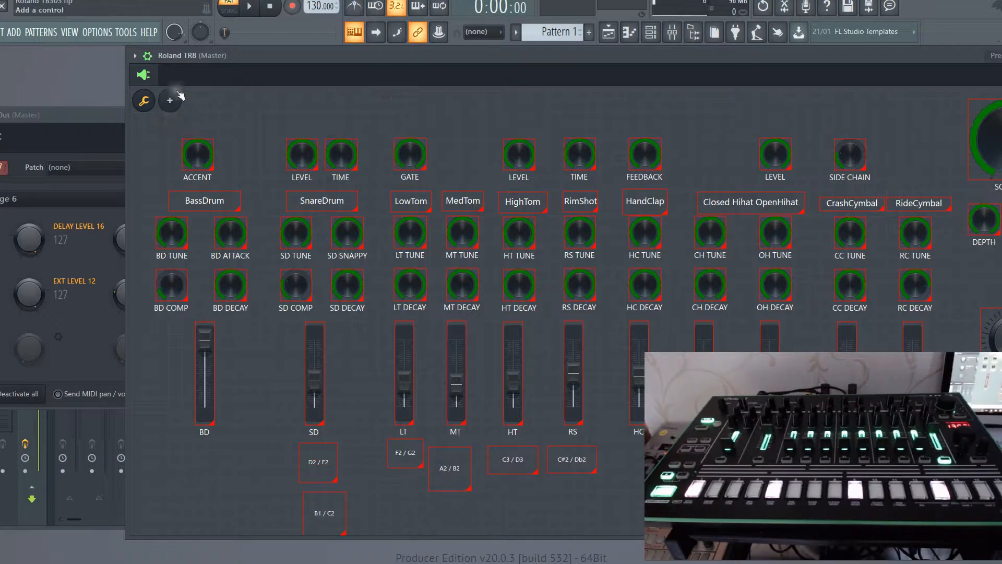
- Add a Button control below the BD fader and enlarge it into a tall pad
left_click(177, 99)
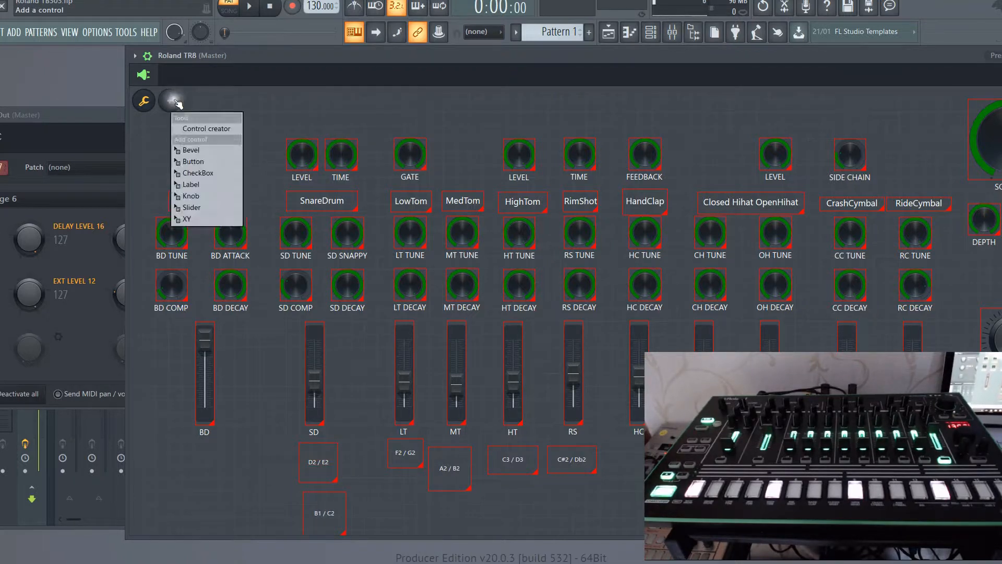
left_click(194, 161)
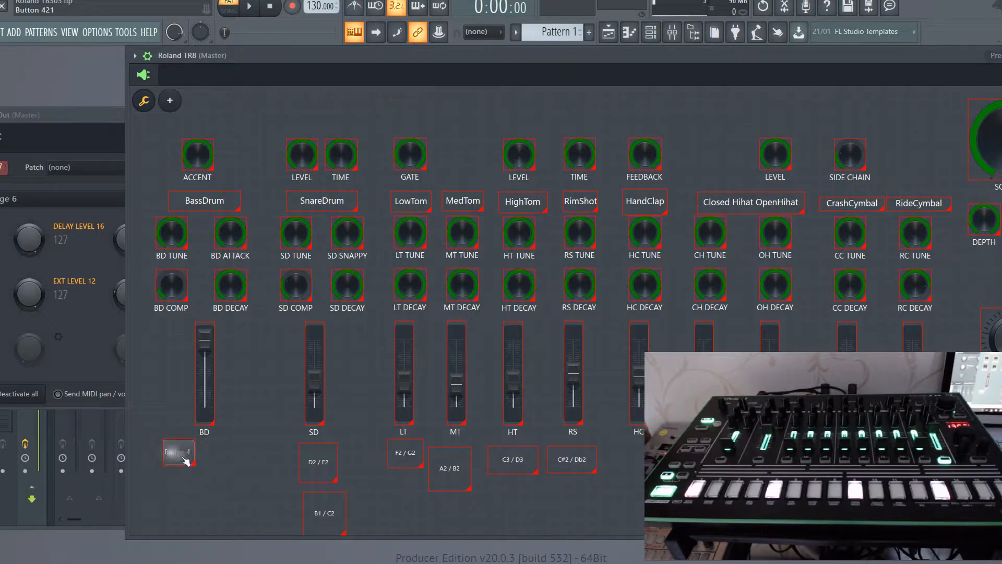
left_click_drag(191, 463, 204, 536)
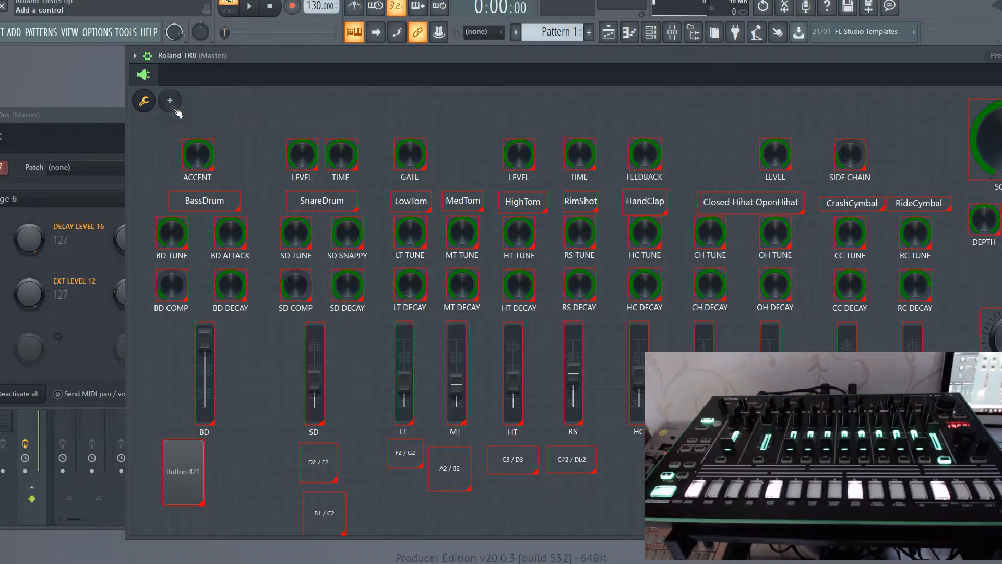
- Bring up the channel rack and open the MIDI Out channel's plugin window
left_click(80, 114)
left_click_drag(89, 115, 190, 170)
left_click(36, 122)
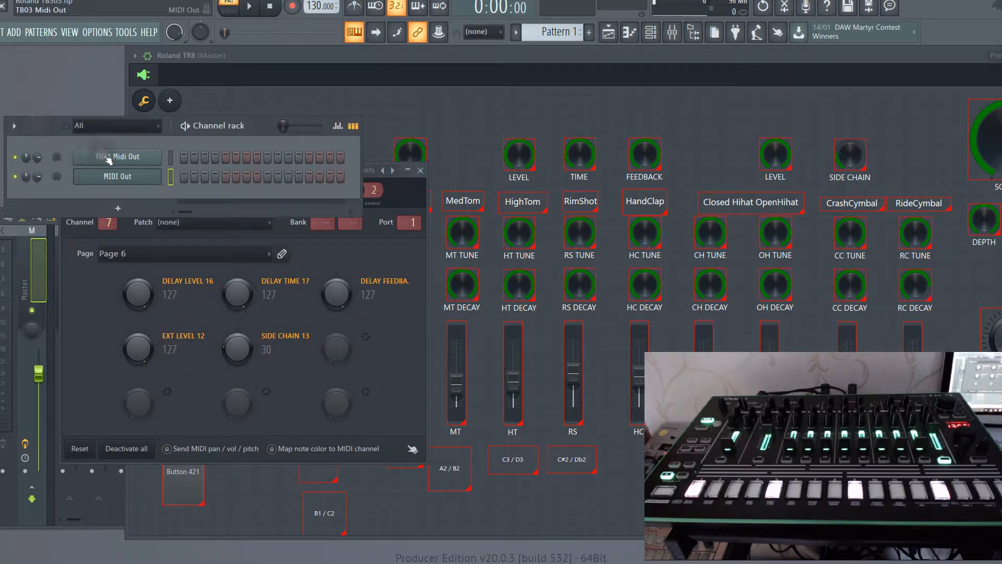
left_click(131, 177)
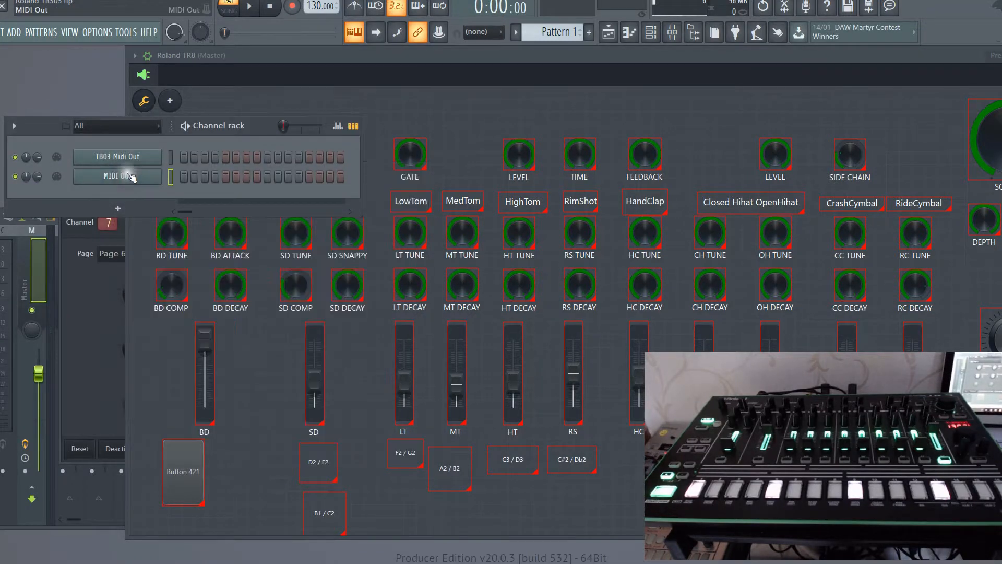
left_click(130, 177)
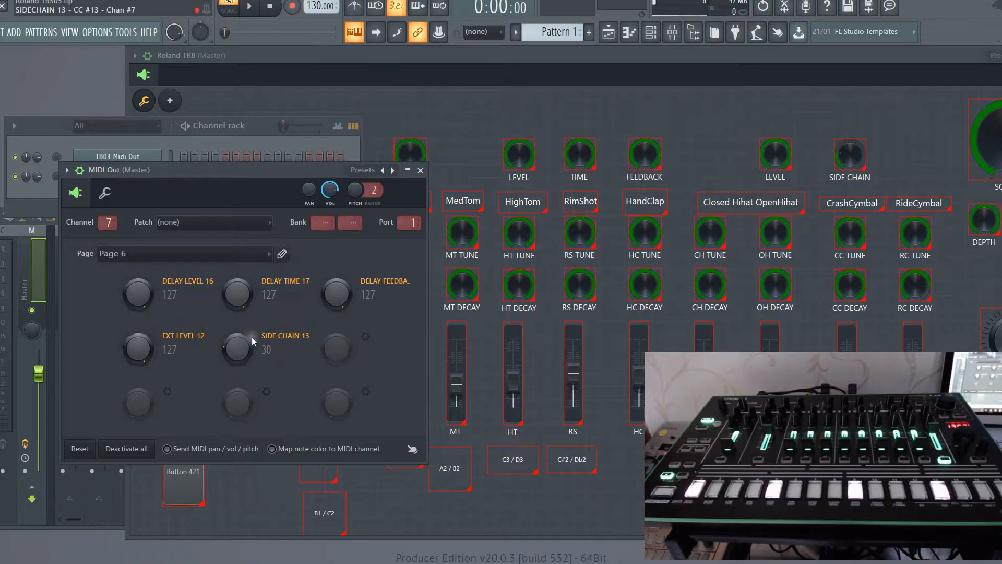
- Configure the unassigned knob beside SIDE CHAIN 13 as a Note controller with full and short name BD NOTE
right_click(328, 353)
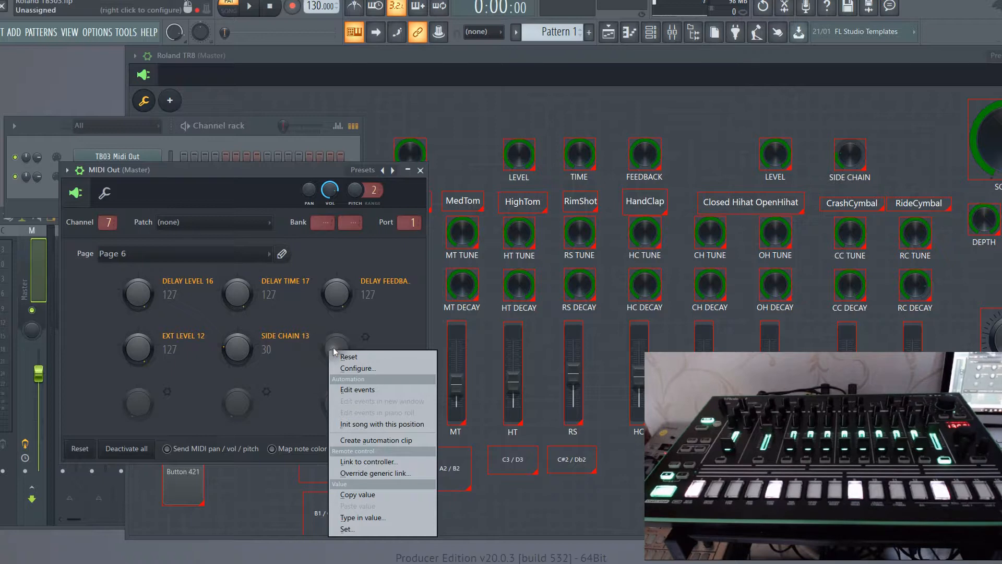
left_click(353, 368)
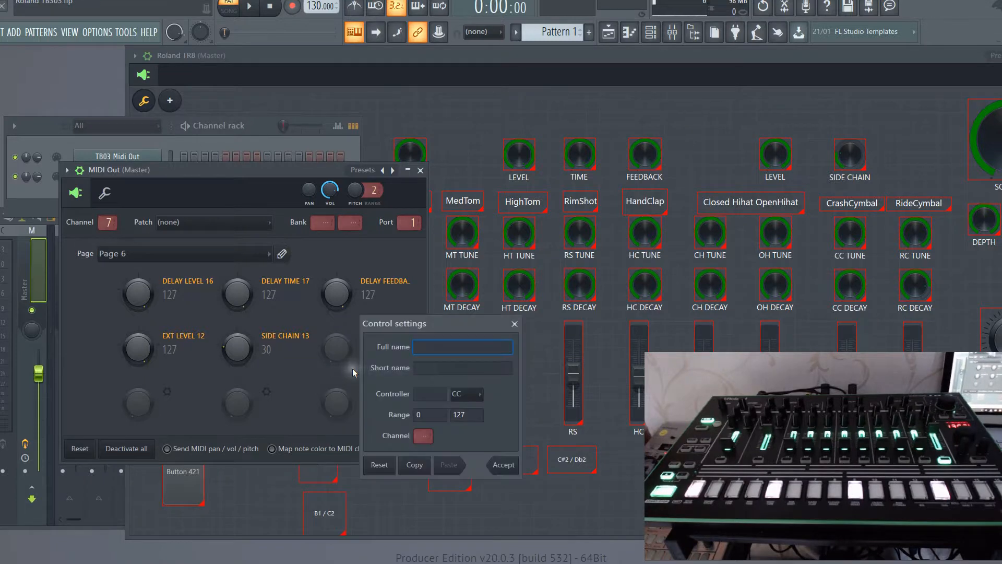
left_click(476, 397)
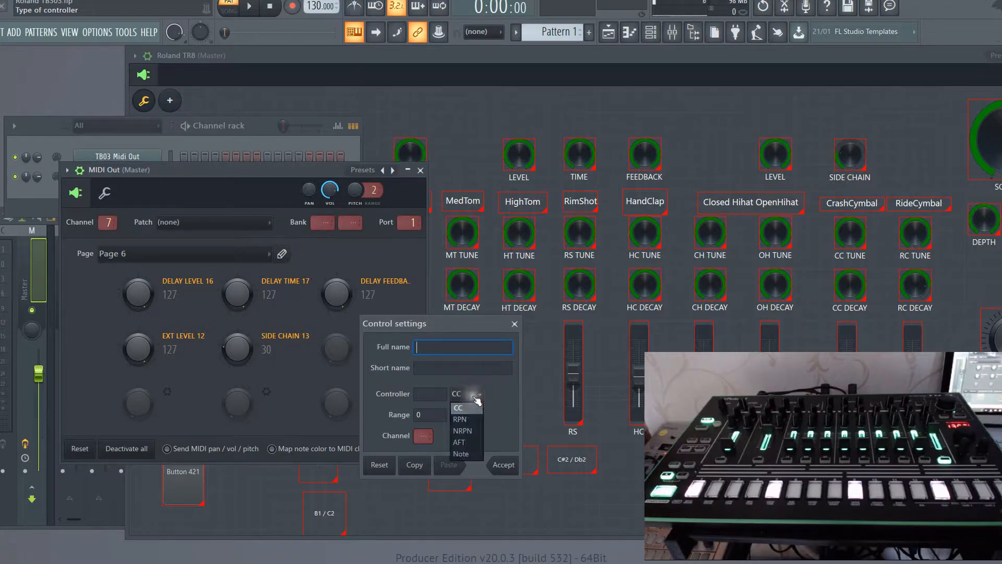
left_click(476, 454)
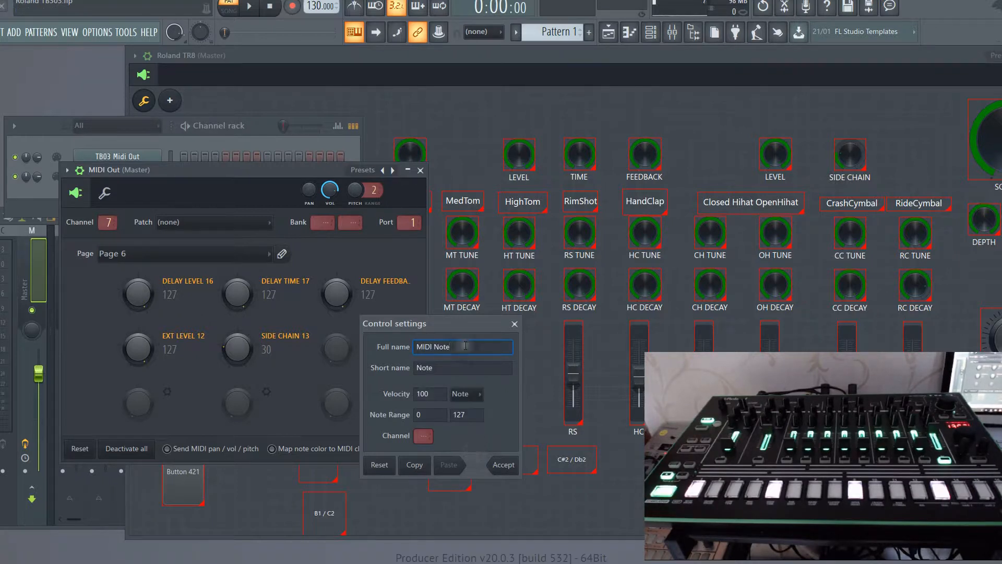
left_click_drag(468, 345, 379, 345)
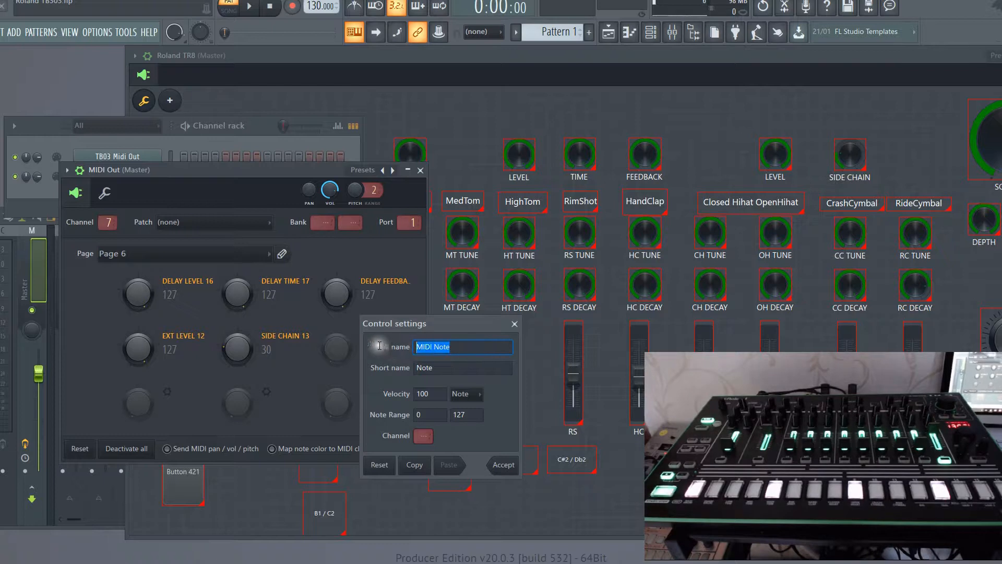
type("BD NOTE")
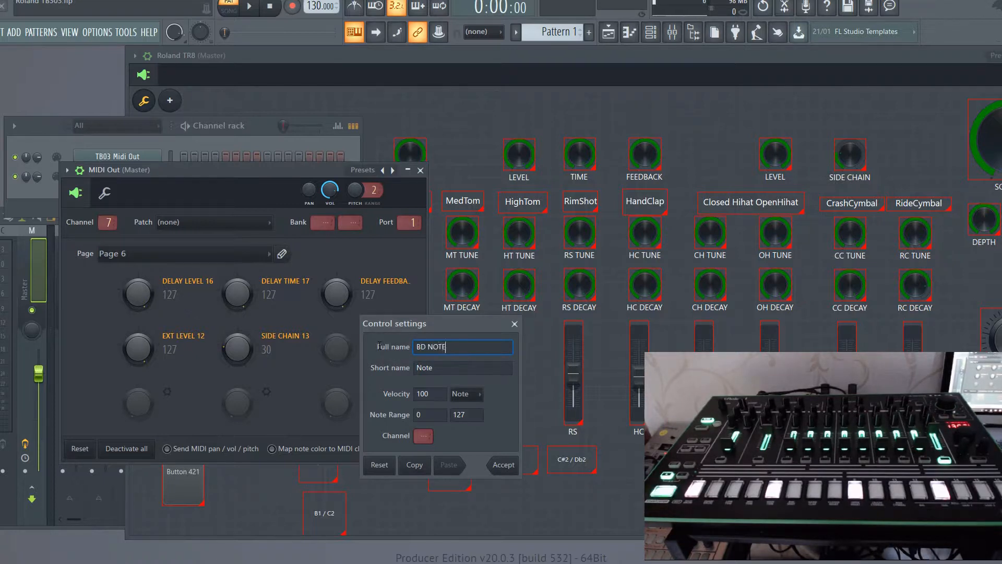
key("Tab")
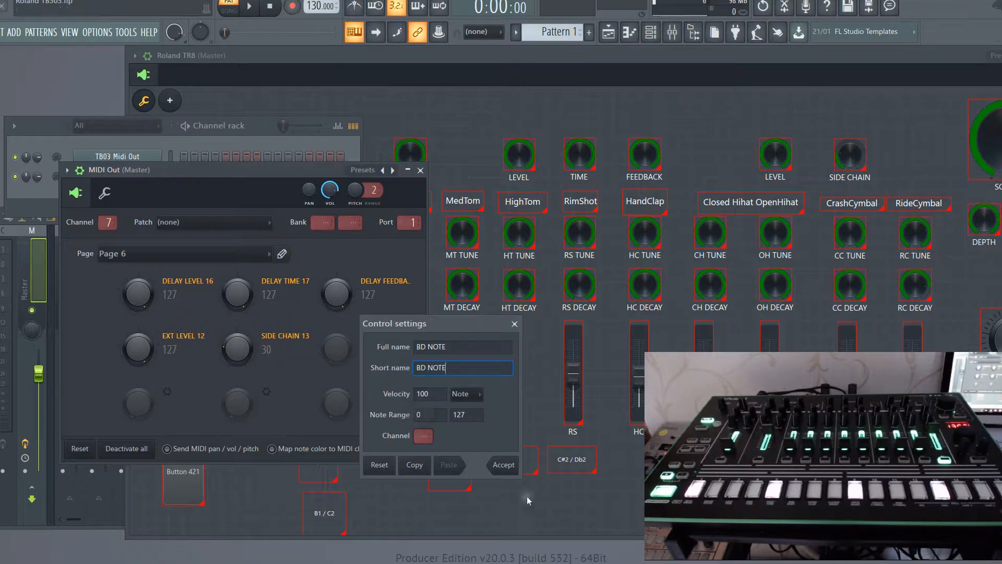
- Look up the TR-8 bass drum note numbers in the MIDI implementation chart and compare them with the MIDI note number chart
key("alt+Tab")
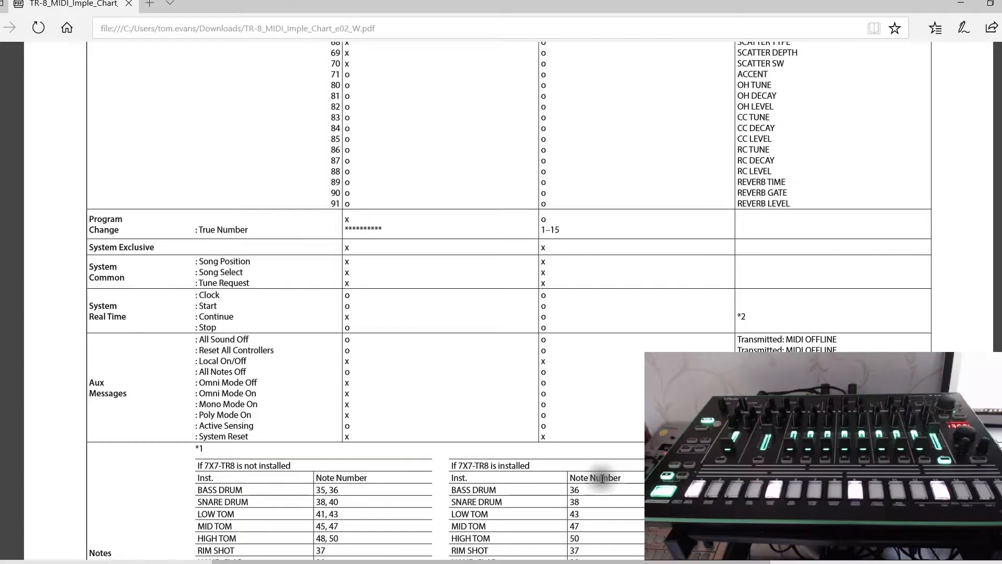
scroll(439, 327, "up", 10)
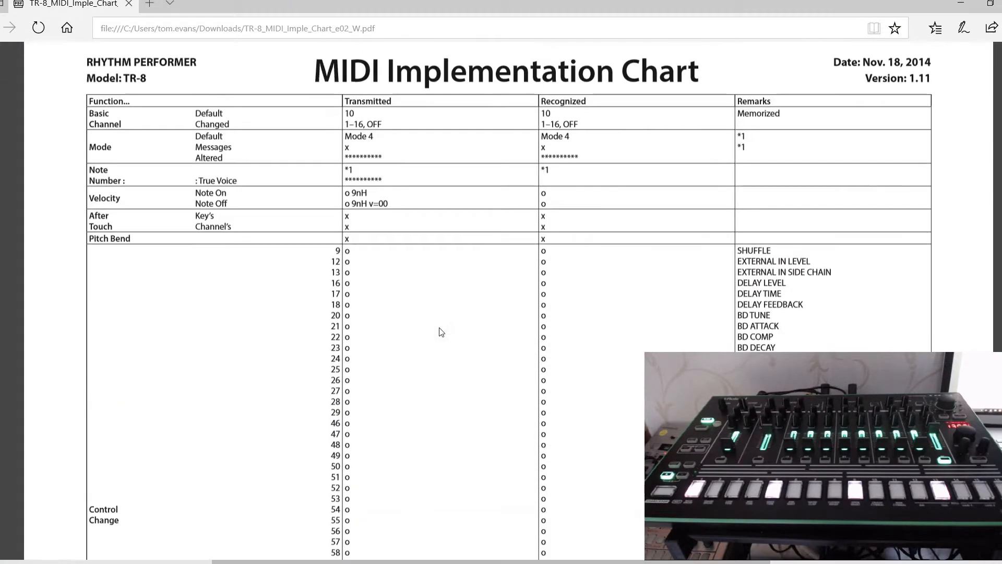
scroll(439, 325, "down", 10)
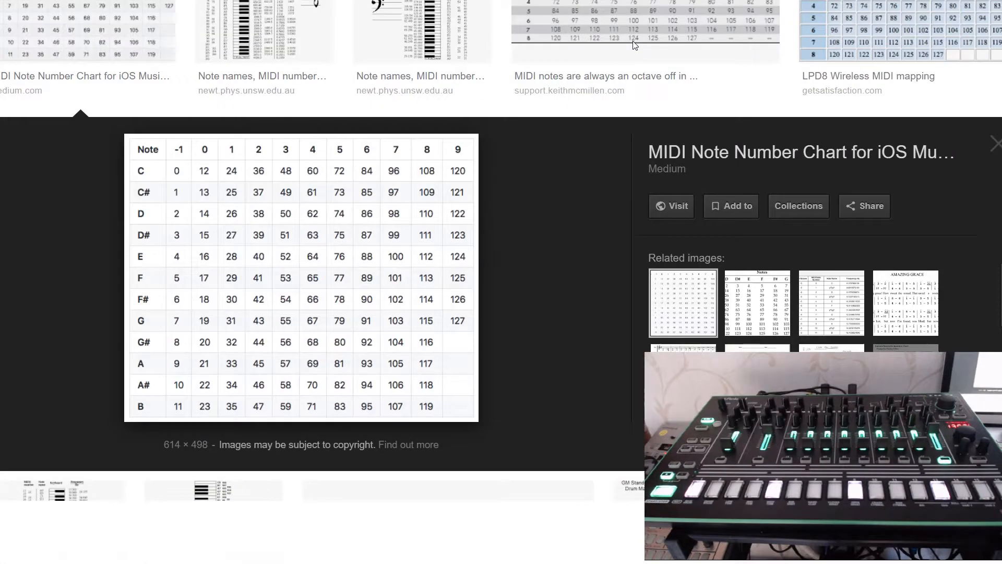
key("F11")
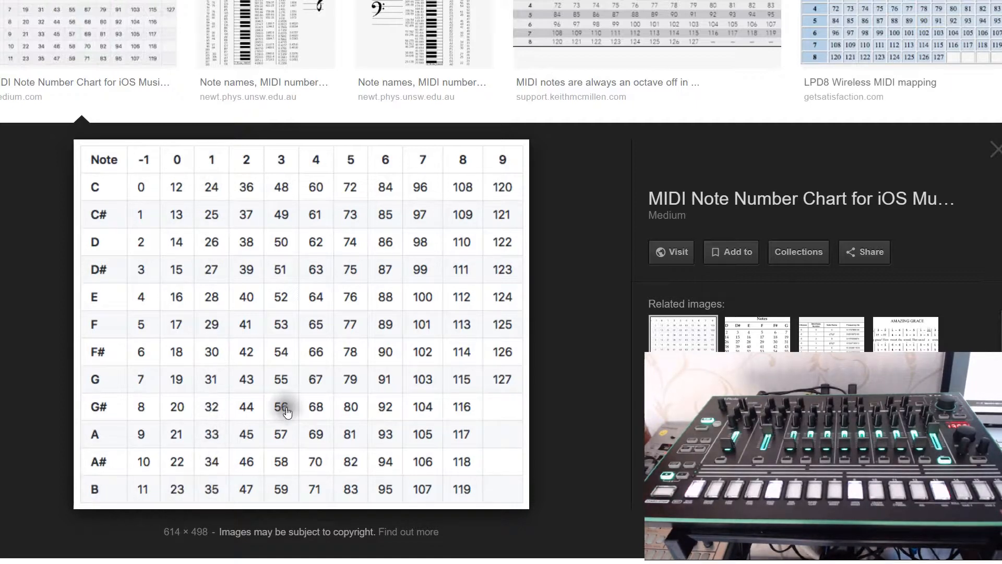
key("alt+Tab")
key("alt+Tab")
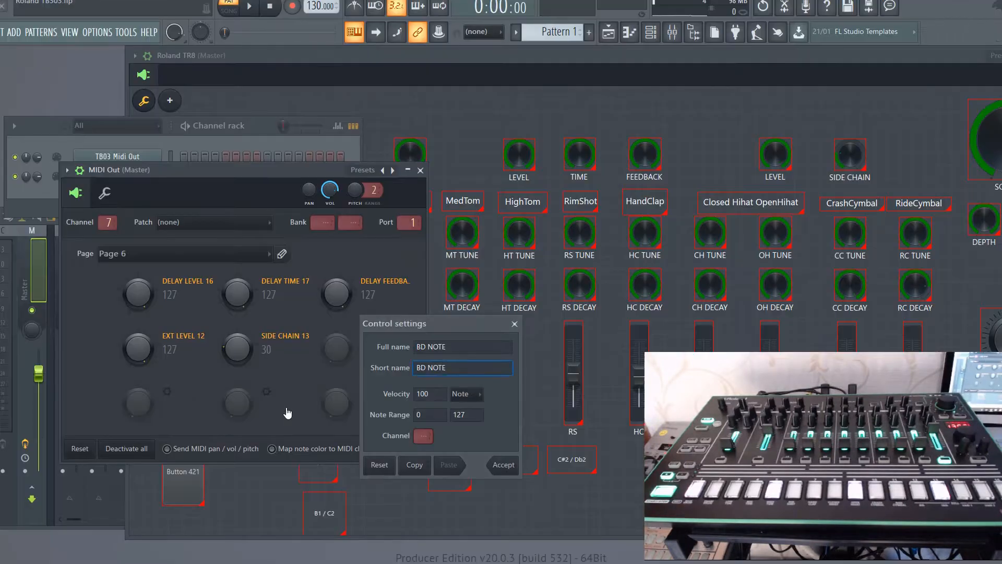
- Set the lower note range of BD NOTE to 35, adjust its channel and accept the control settings
left_click(425, 416)
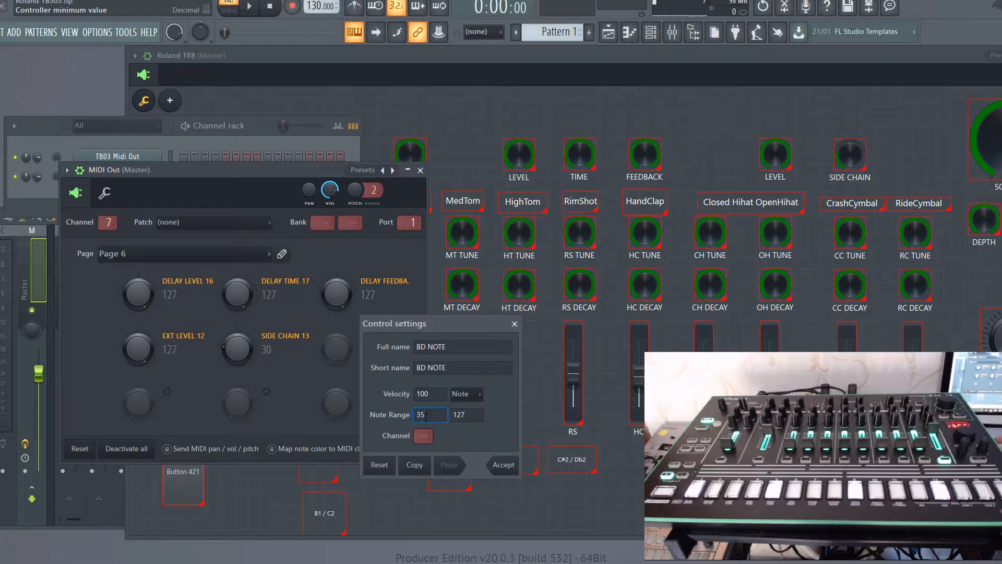
key("Tab")
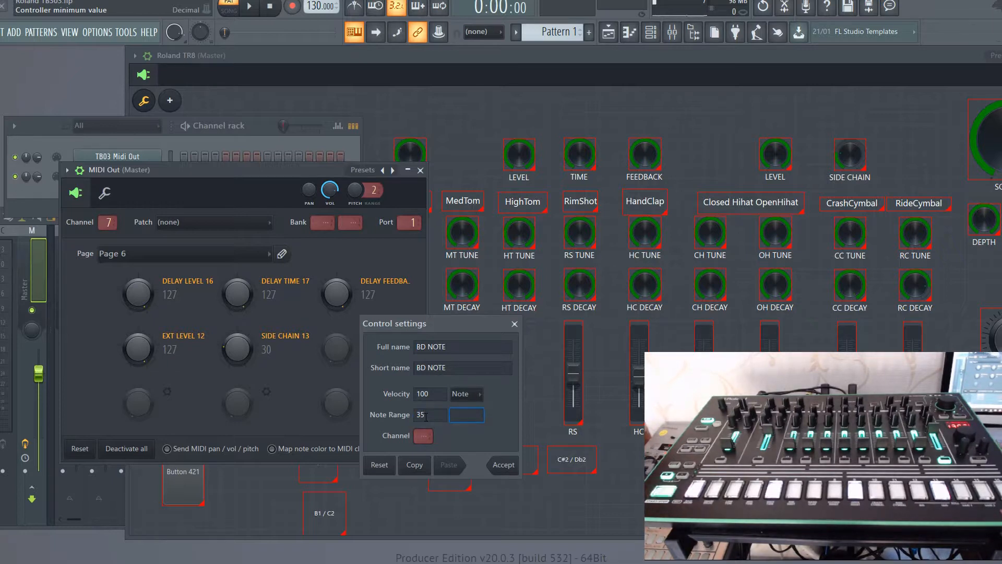
left_click_drag(423, 435, 420, 385)
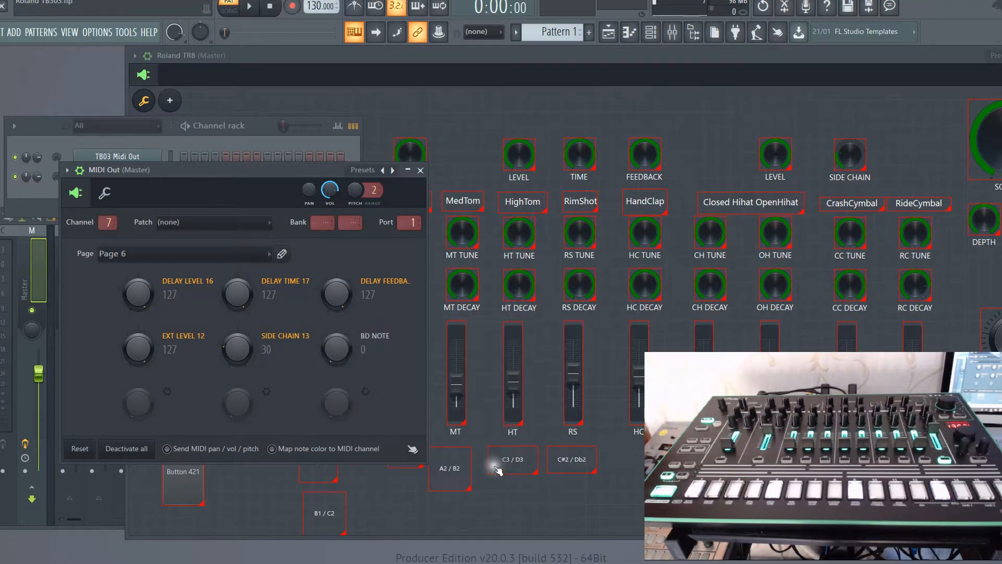
left_click(497, 465)
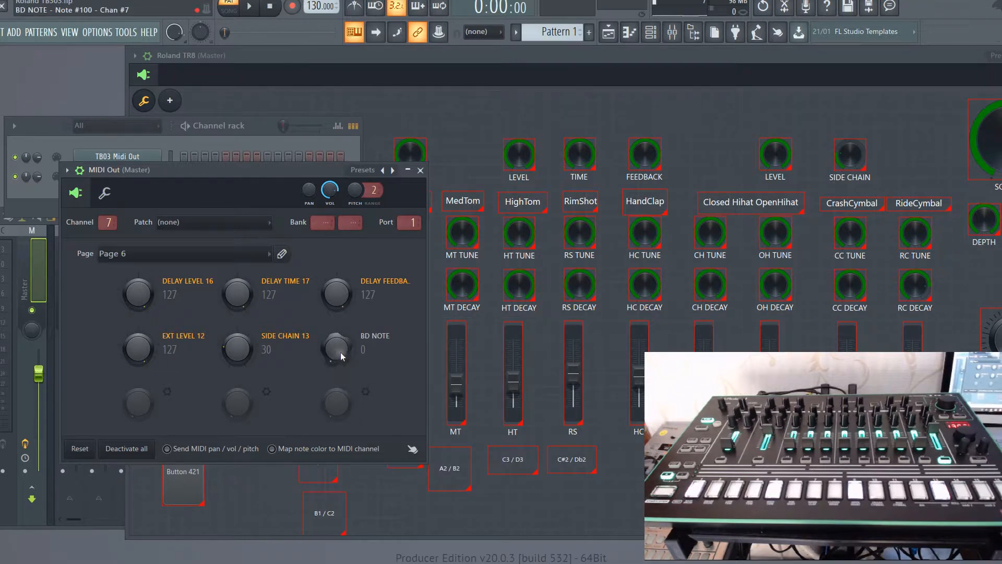
- Turn the BD NOTE knob up to a value of 35
left_click_drag(340, 351, 346, 320)
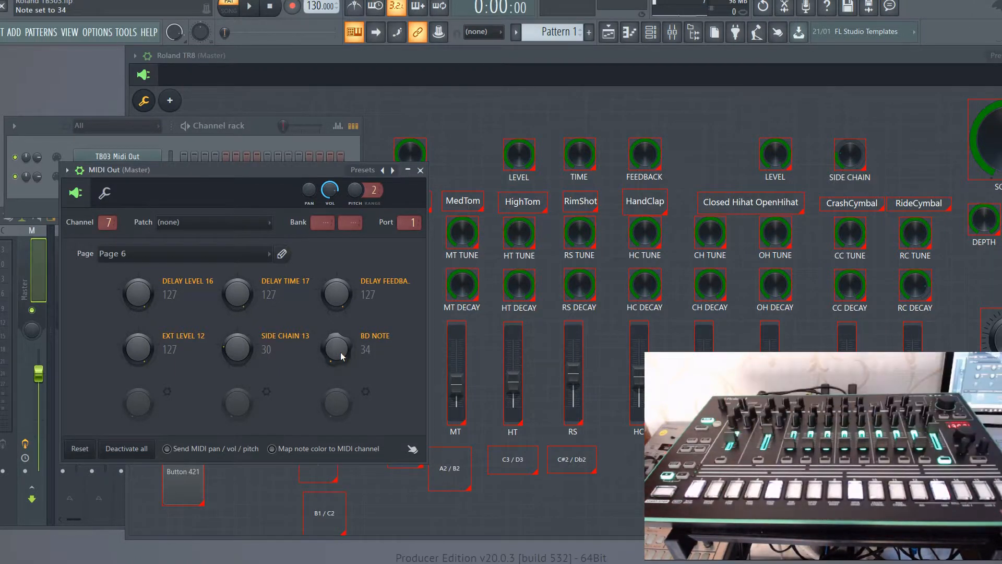
scroll(340, 351, "up", 1)
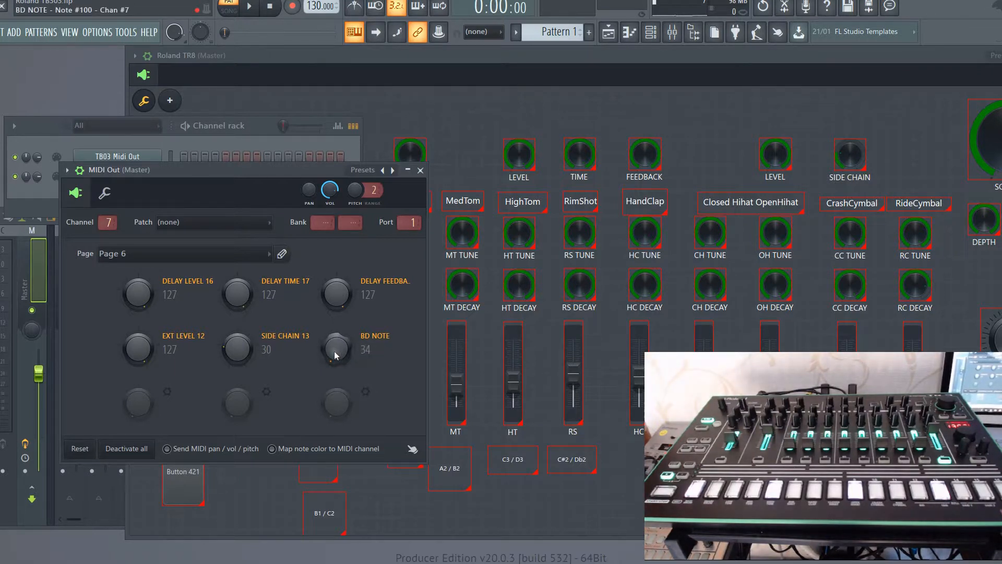
scroll(336, 340, "up", 1)
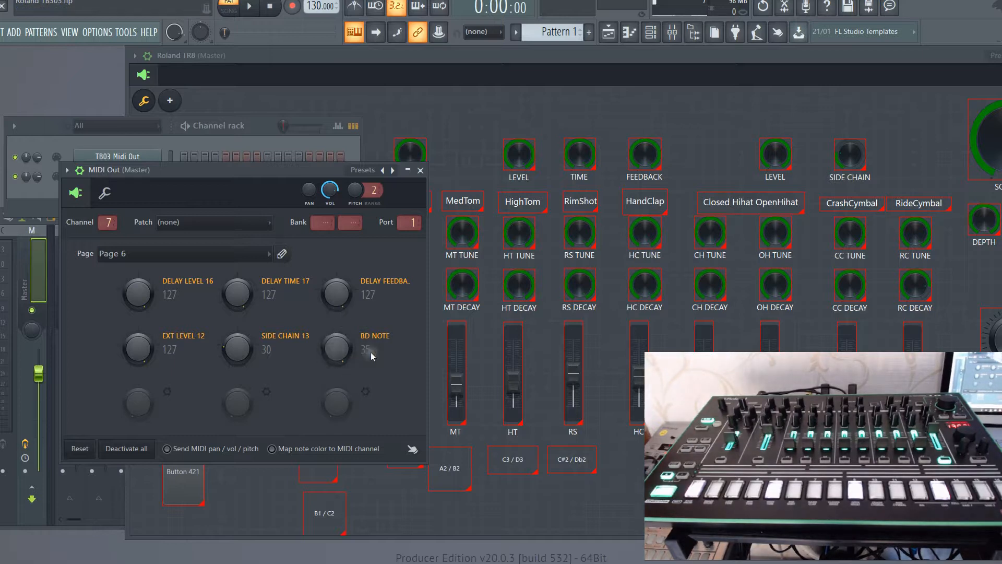
- Open the MIDI Out channel's miscellaneous functions and set the root note to C4
left_click(47, 137)
left_click(96, 177)
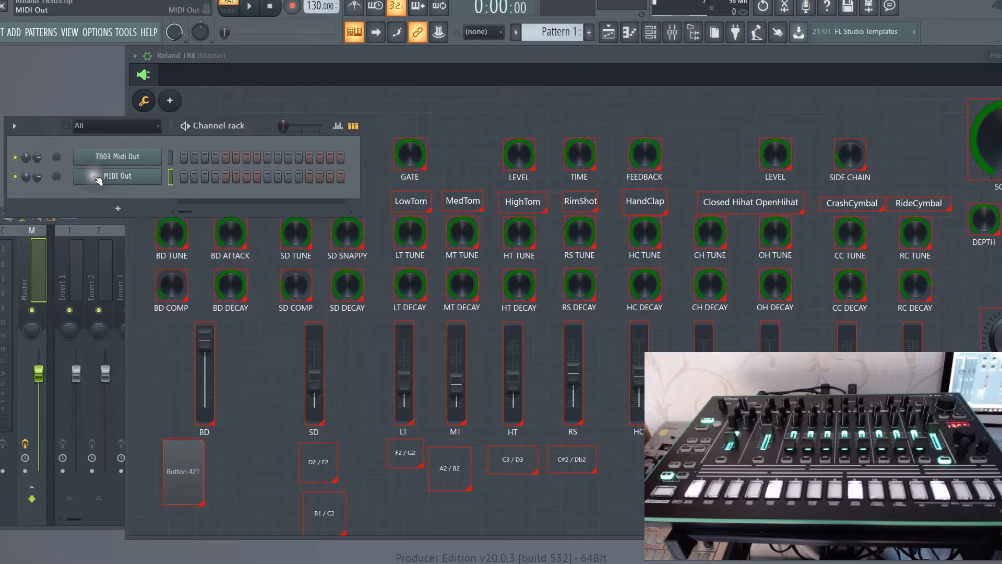
left_click(97, 177)
left_click(108, 193)
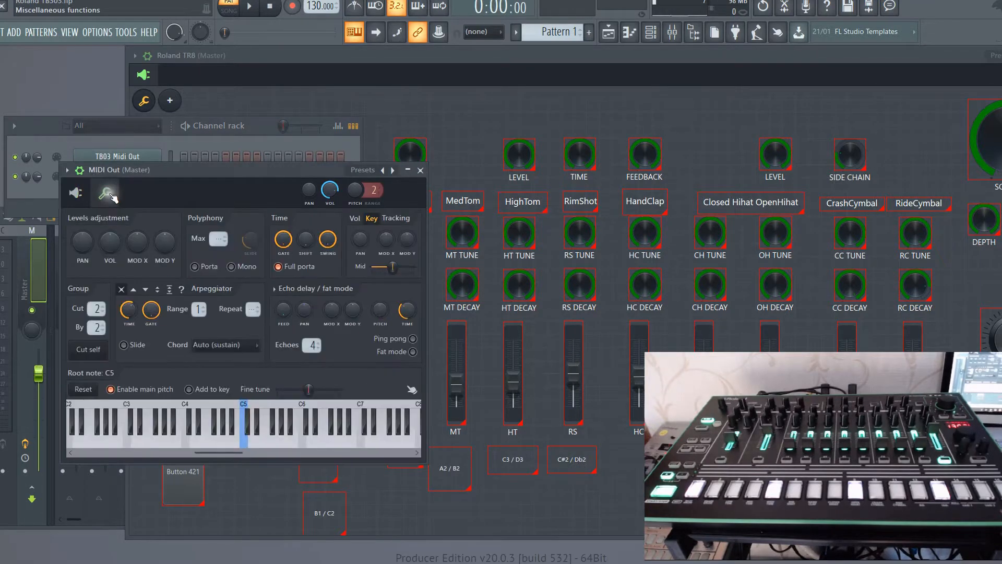
right_click(70, 436)
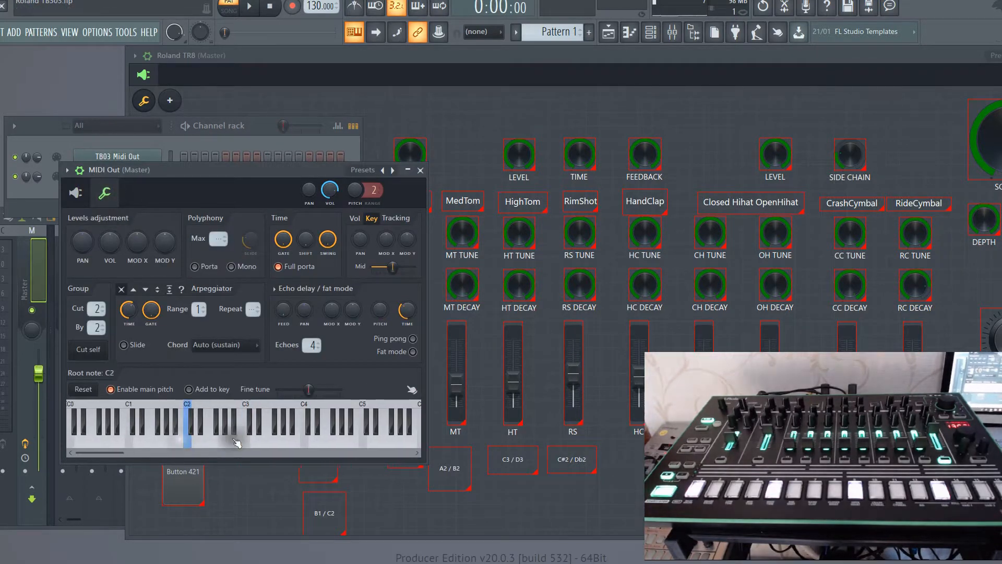
right_click(305, 441)
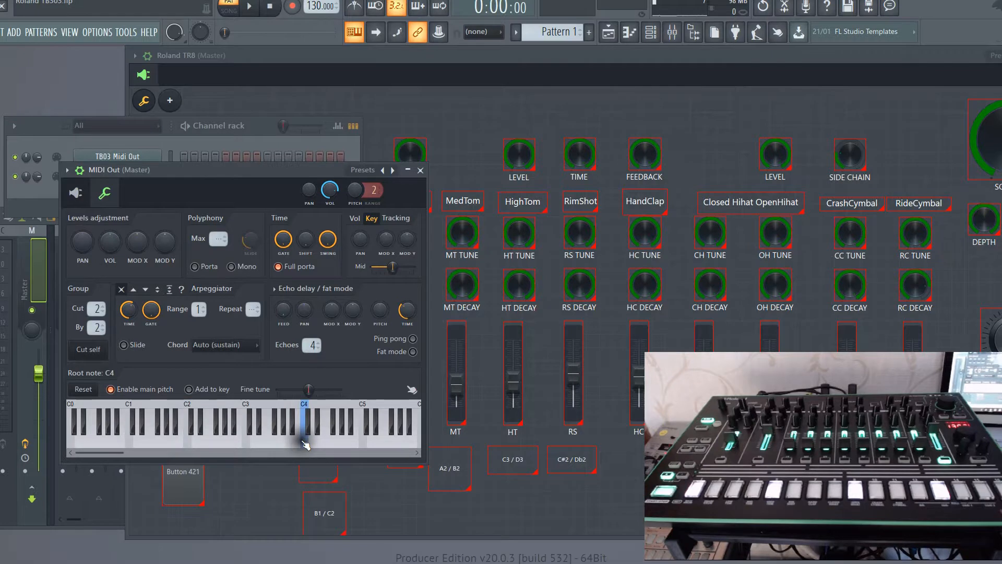
- Audition the C2 and B1 keys on the MIDI Out keyboard, and bring the channel rack to the front
left_click(187, 441)
left_click(179, 441)
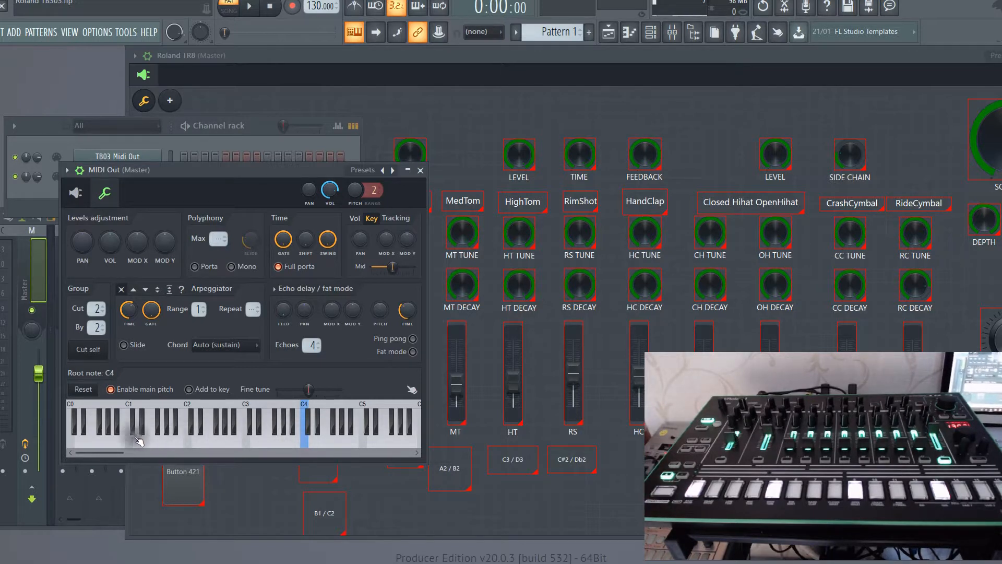
left_click(182, 443)
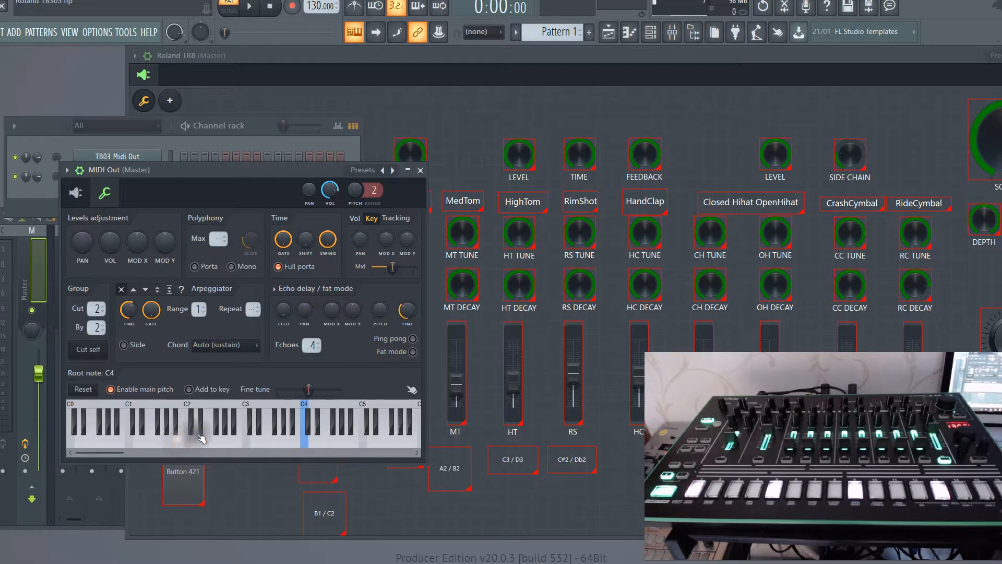
left_click(53, 125)
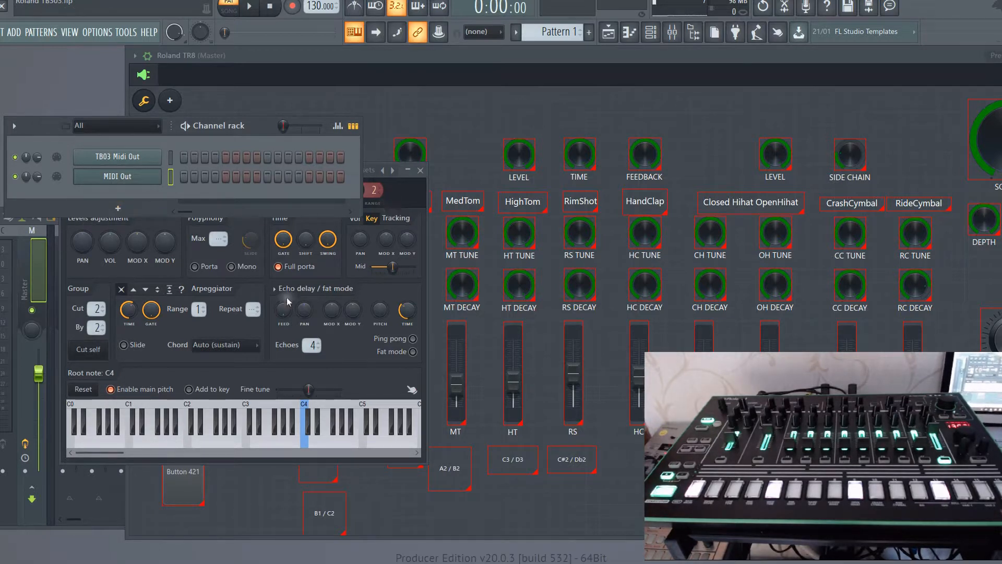
- Bring the MIDI Out window forward and return it from the miscellaneous functions to its controller knobs
left_click(230, 362)
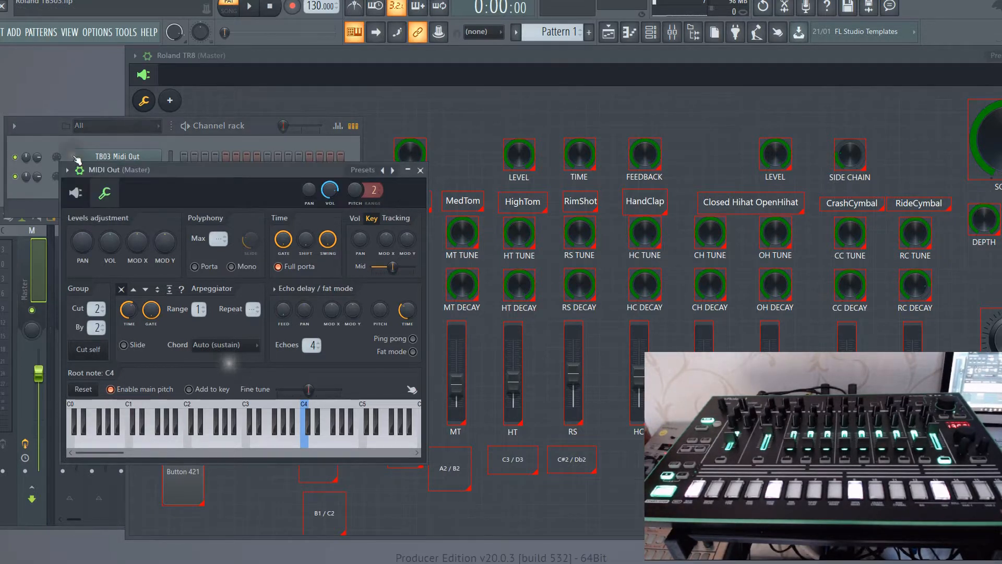
left_click(77, 194)
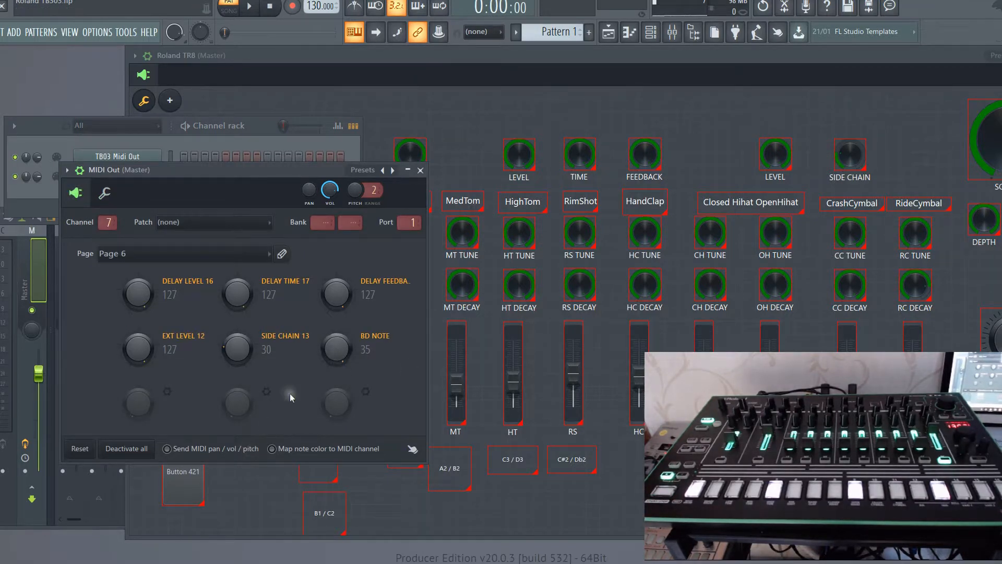
- Colour Button 421 on the Roland TR8 surface red, using the bright red from the basic colours
right_click(191, 492)
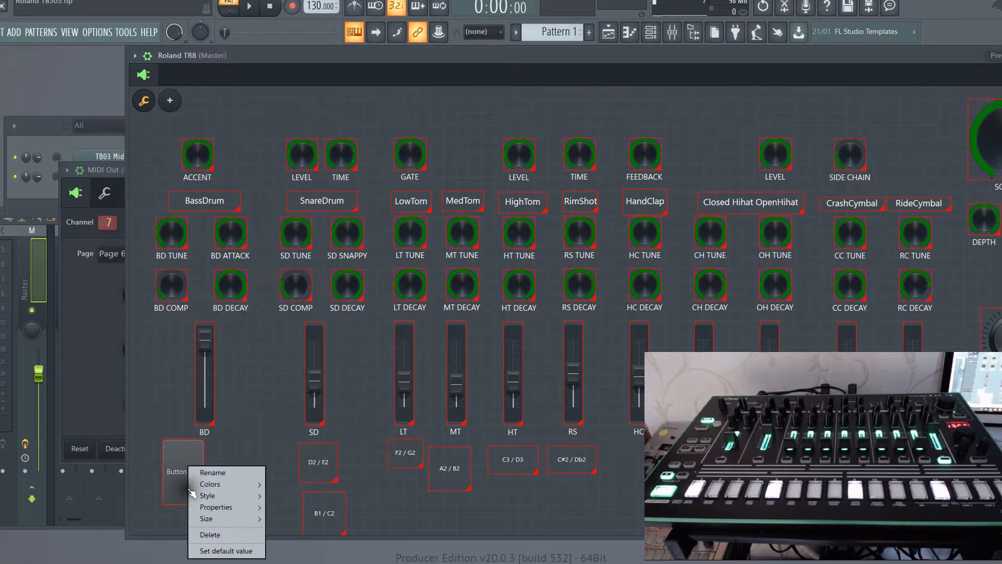
mouse_move(236, 481)
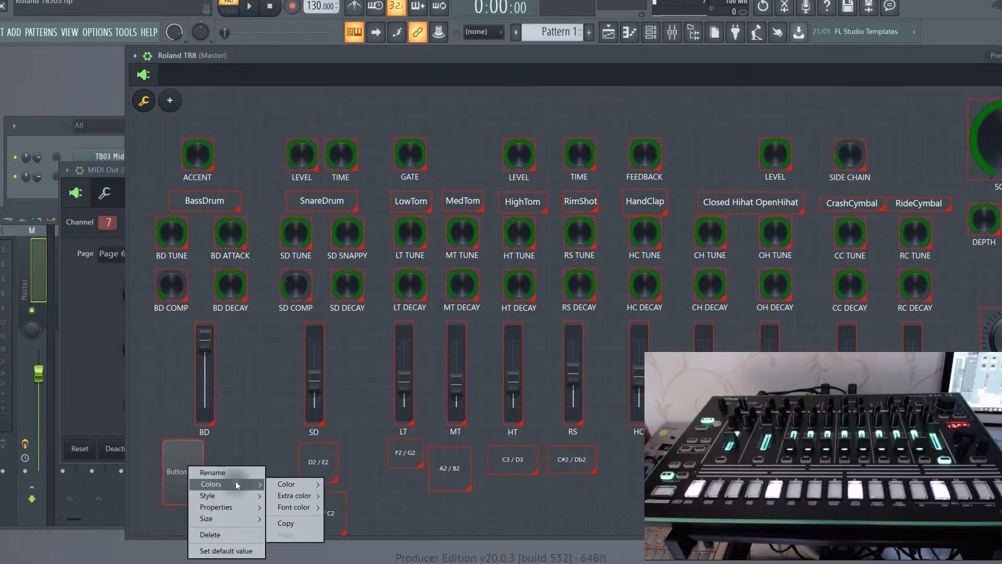
mouse_move(277, 484)
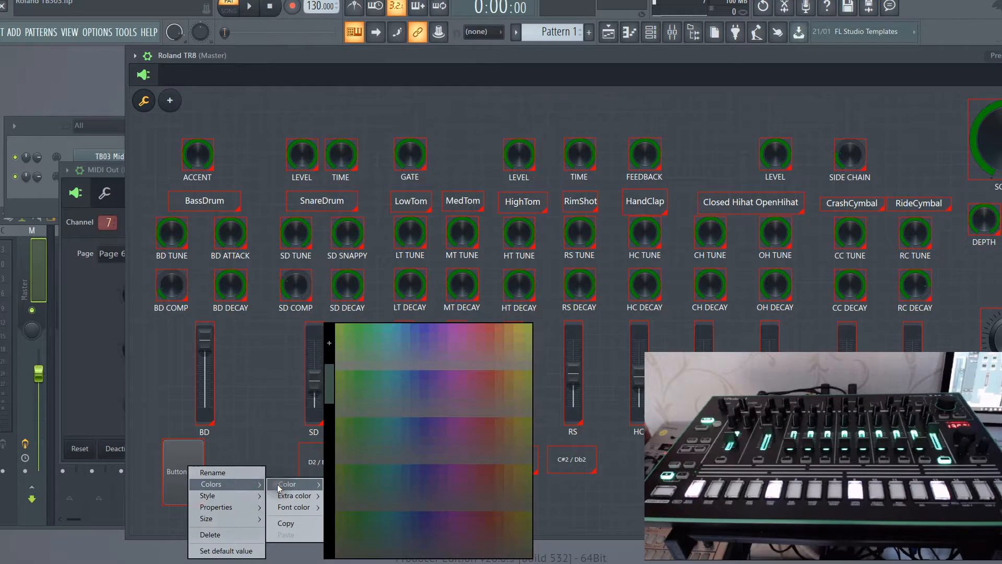
left_click(330, 353)
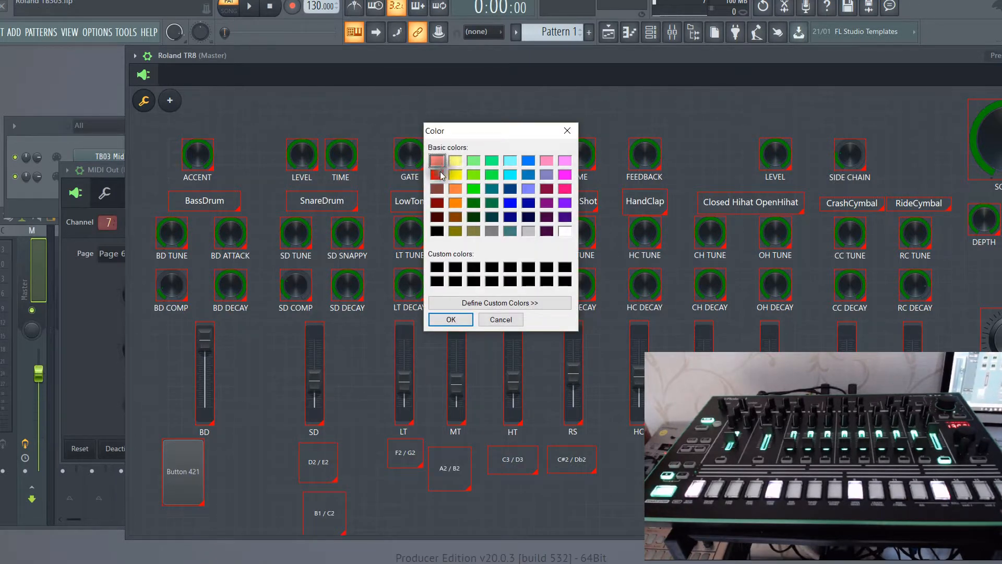
left_click(438, 174)
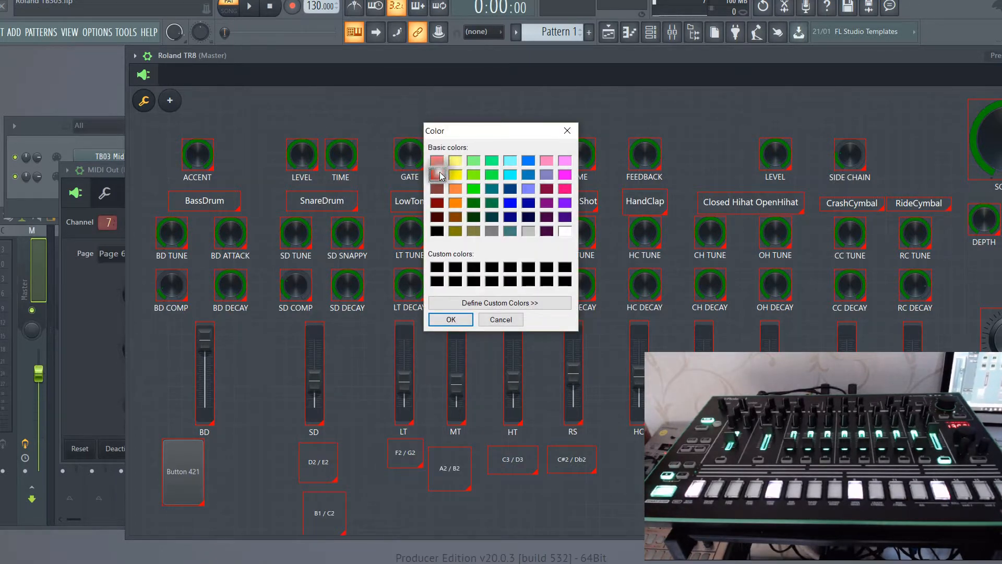
left_click(452, 320)
- Turn off the Stay down property of the red button below the BD fader
right_click(188, 462)
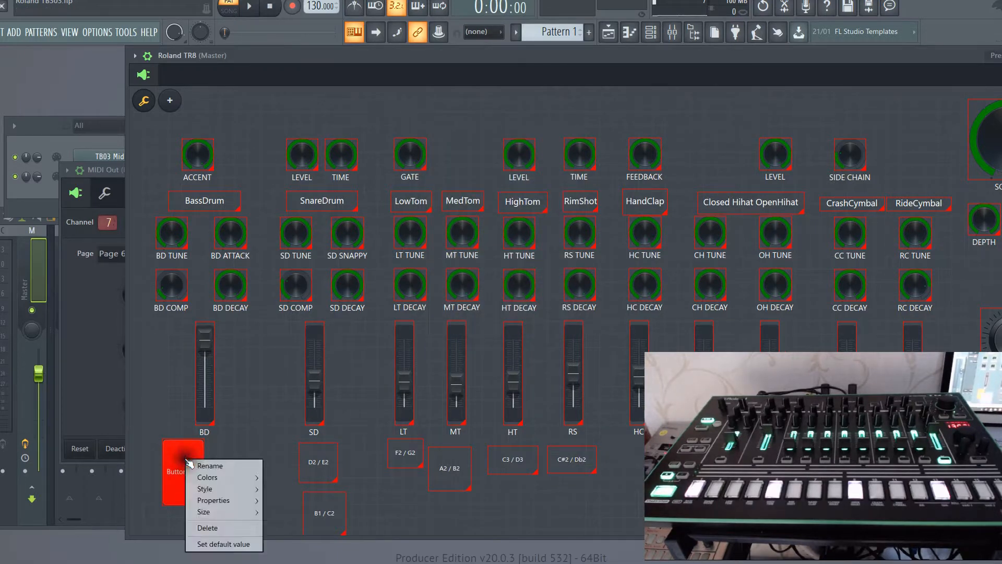
mouse_move(259, 502)
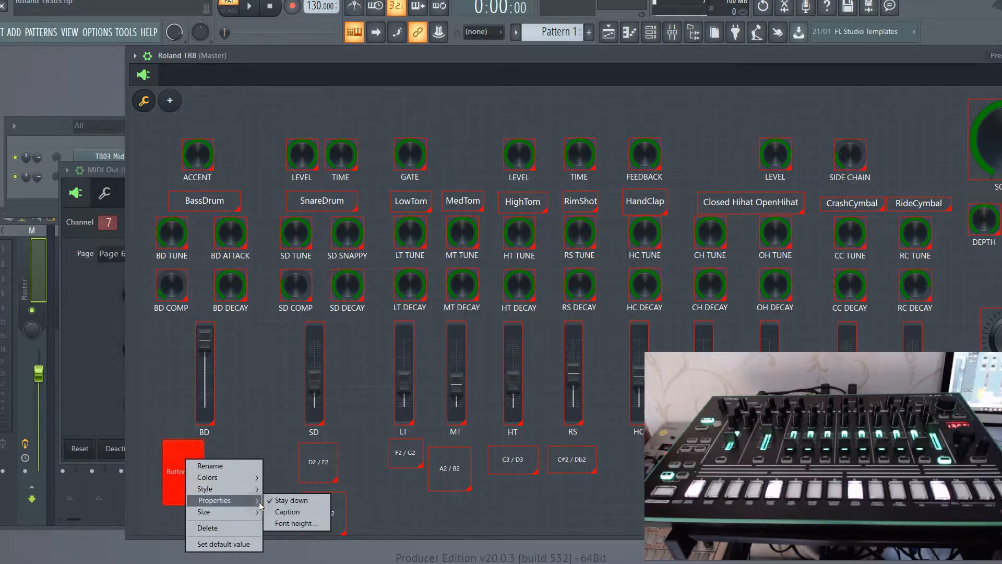
left_click(297, 502)
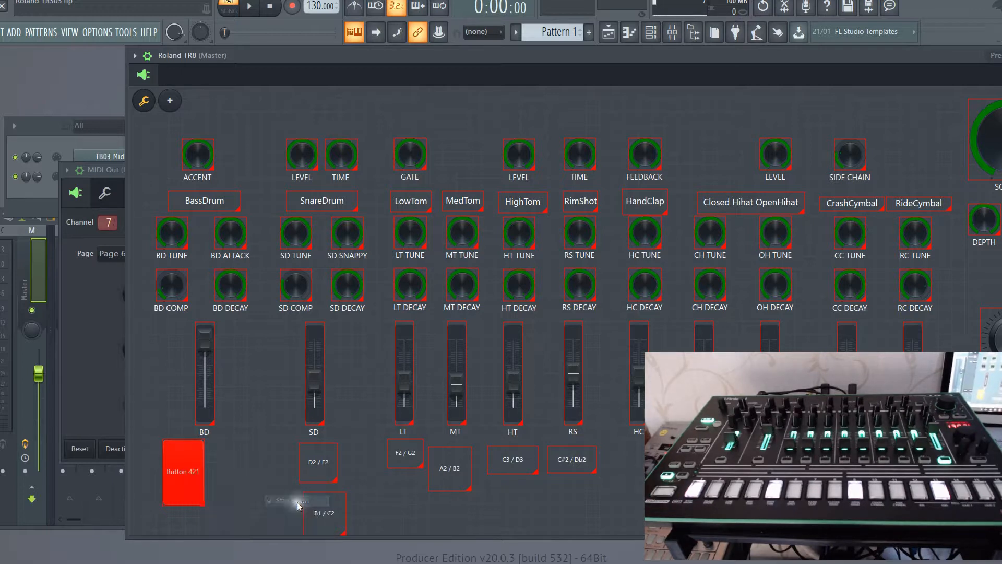
- Set the red button's caption to BD
right_click(181, 475)
mouse_move(226, 506)
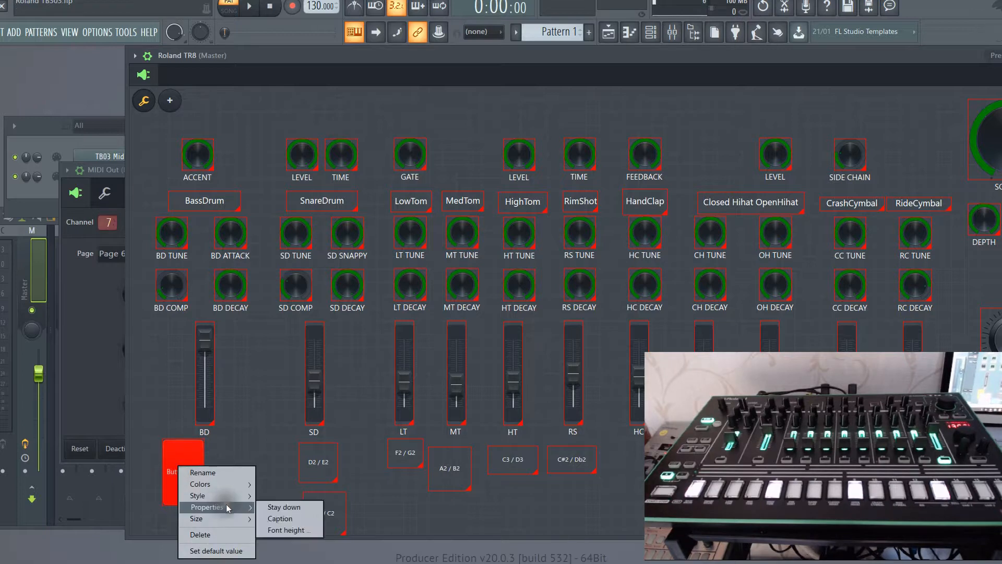
left_click(269, 517)
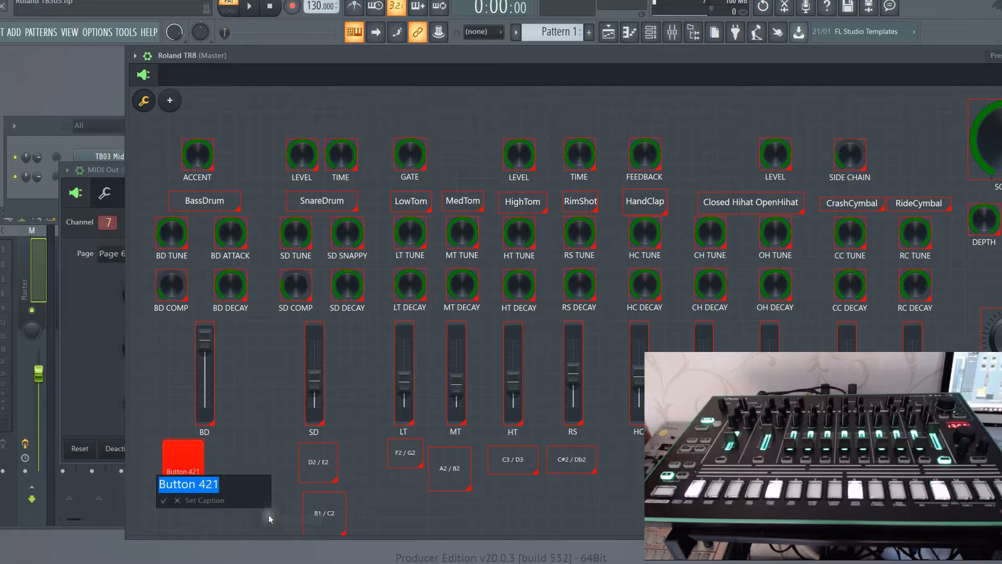
type("BD")
key("Return")
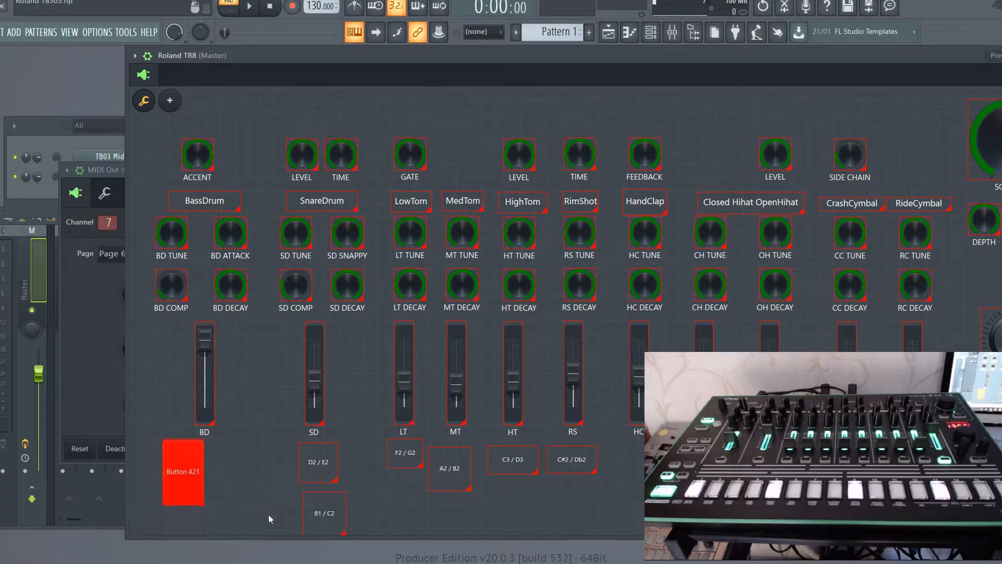
- Leave the surface's edit mode and trigger the BD button twice to test it
left_click(144, 100)
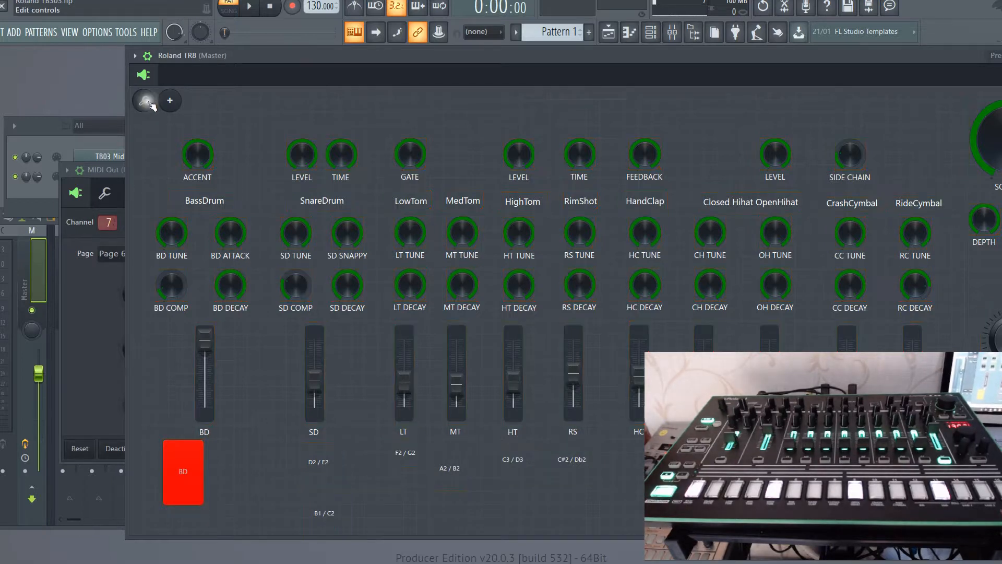
left_click(180, 459)
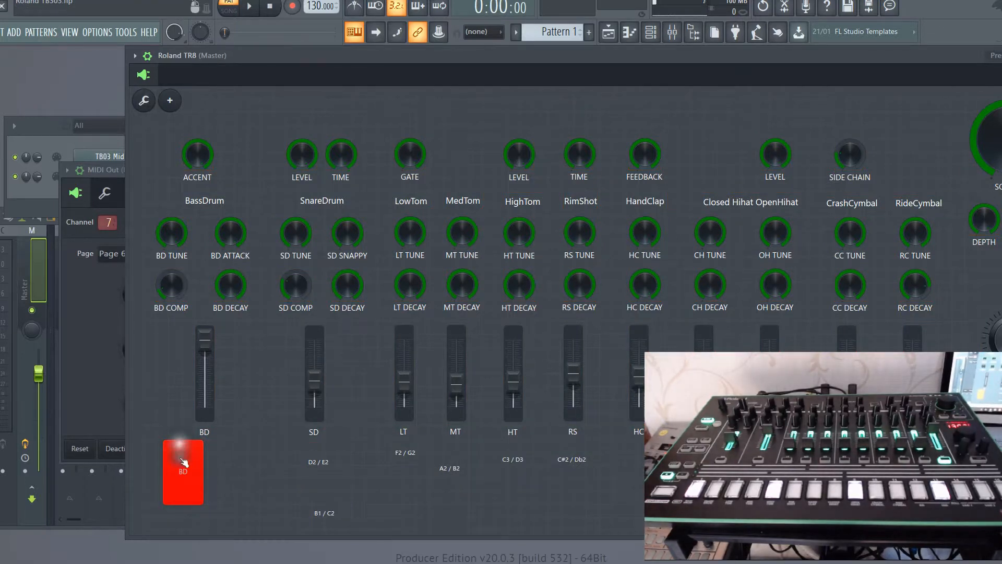
left_click(188, 476)
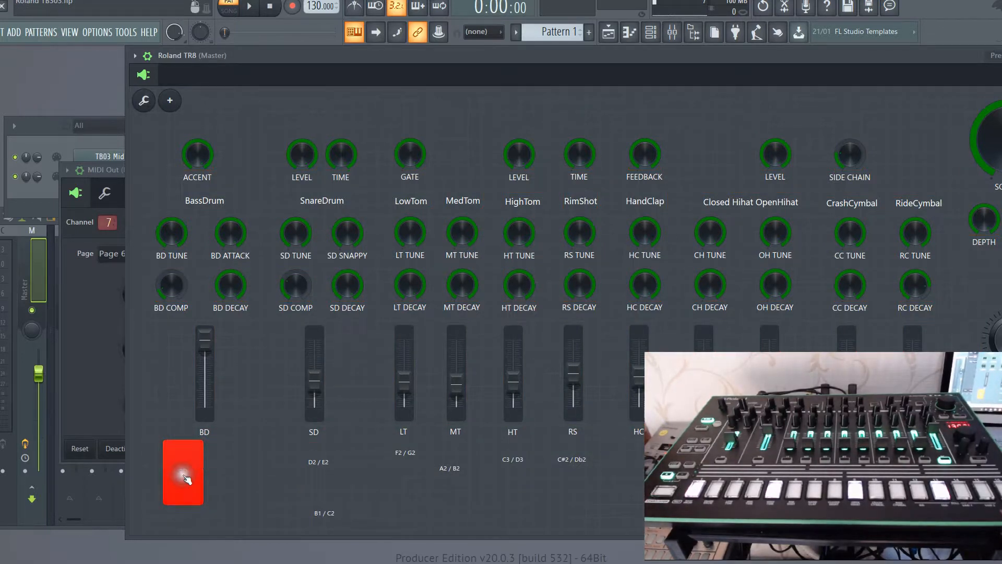
- Link the BD NOTE knob in MIDI Out to the internal controller Roland TR8 - Button 421 and accept
left_click(92, 324)
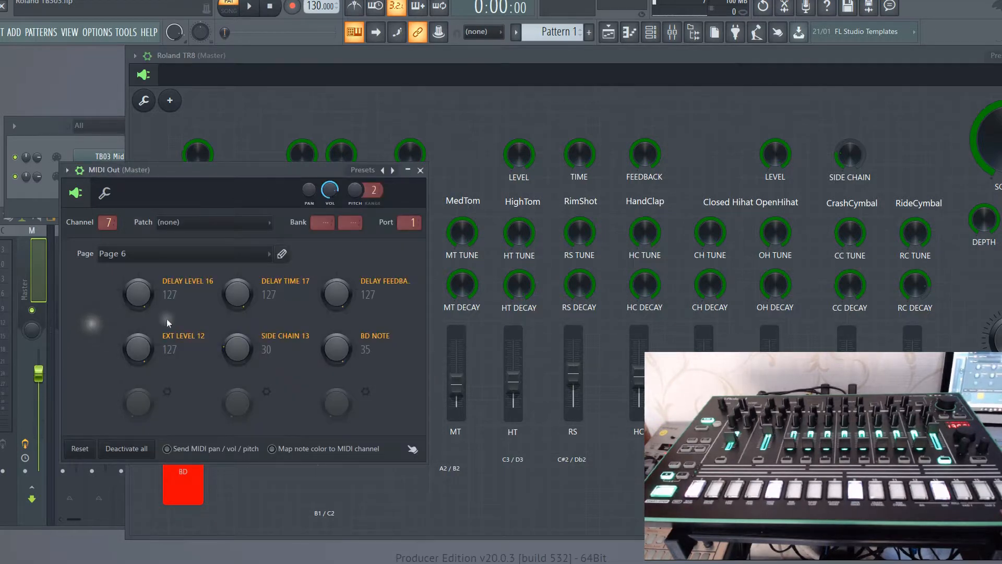
right_click(342, 345)
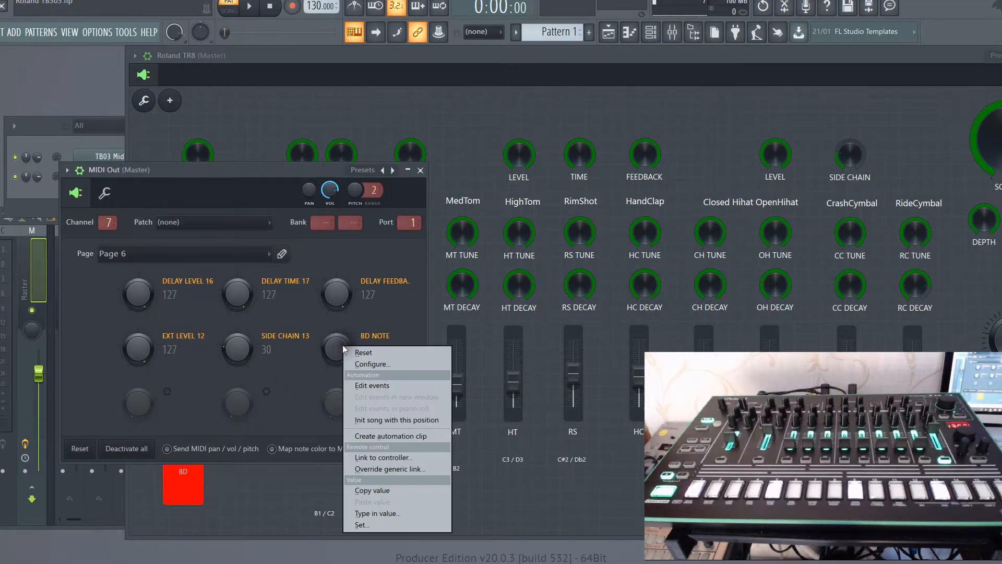
left_click(406, 456)
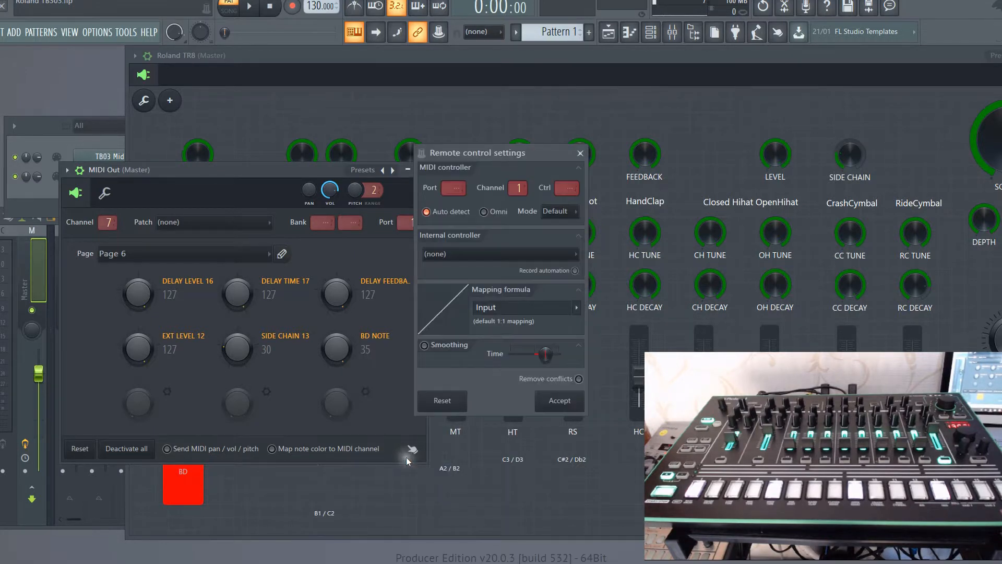
left_click(488, 257)
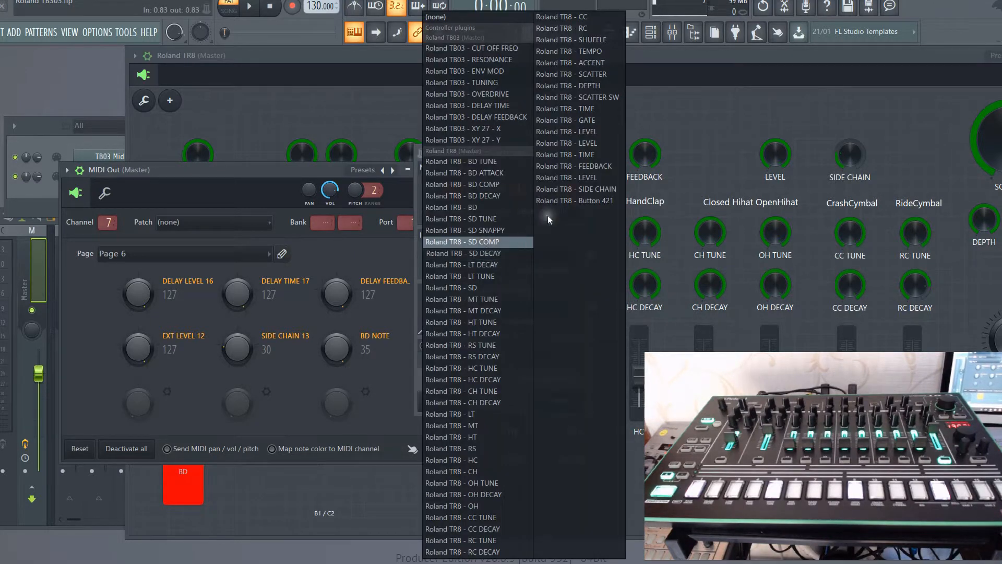
left_click(577, 202)
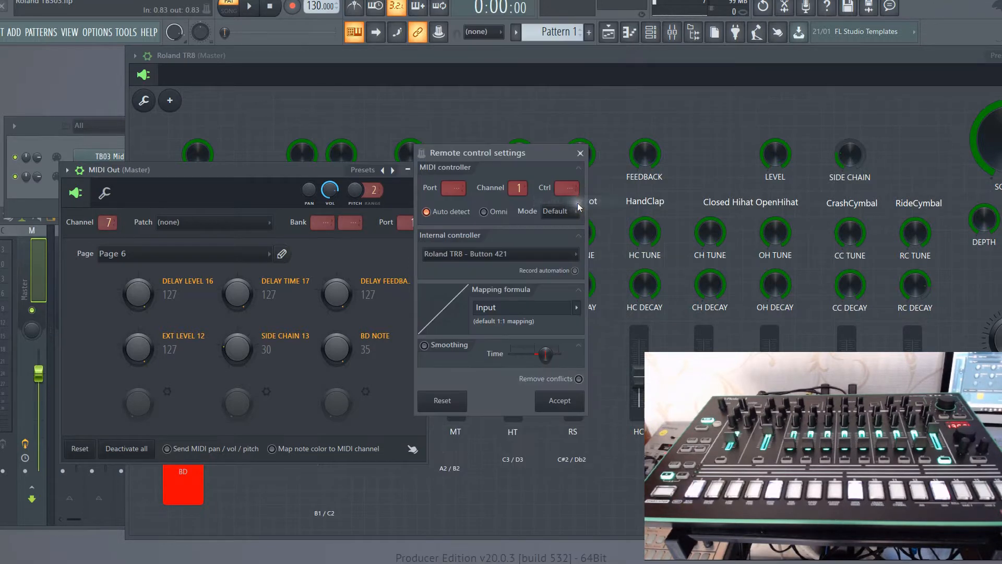
left_click(549, 400)
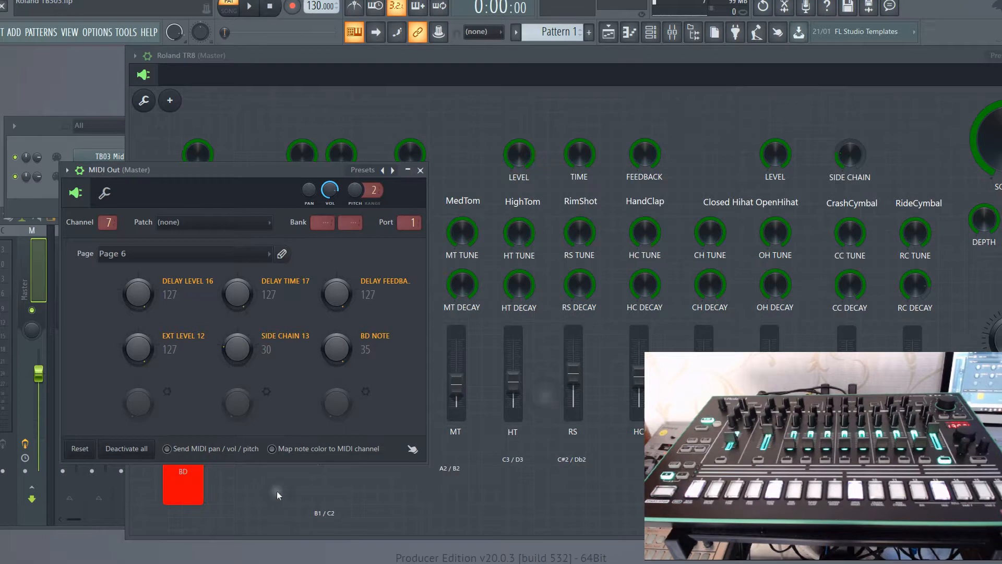
- Put the Roland TR8 surface back into edit mode and rename the red BD button to BD NOTE
left_click(270, 493)
right_click(189, 480)
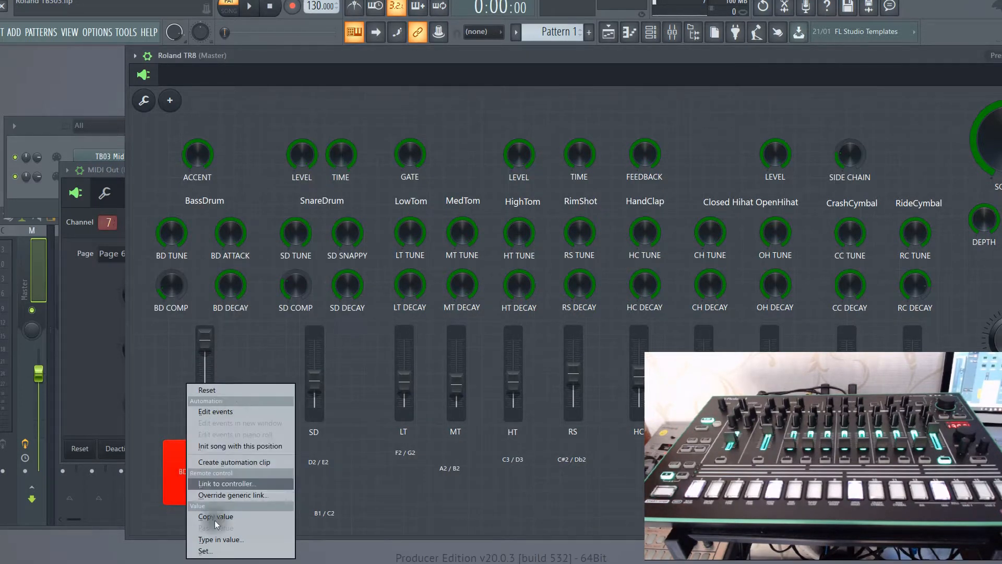
left_click(144, 101)
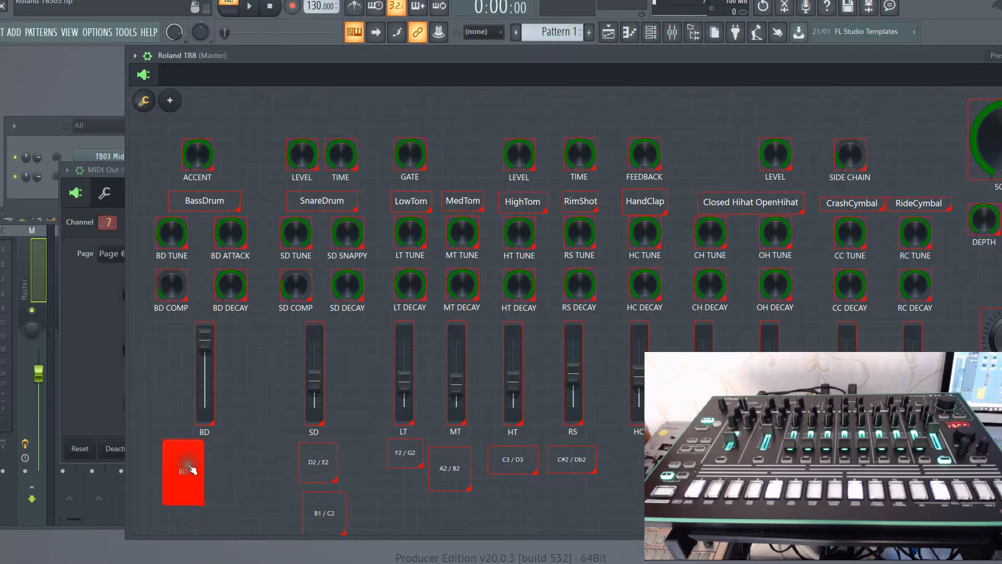
right_click(191, 468)
left_click(200, 473)
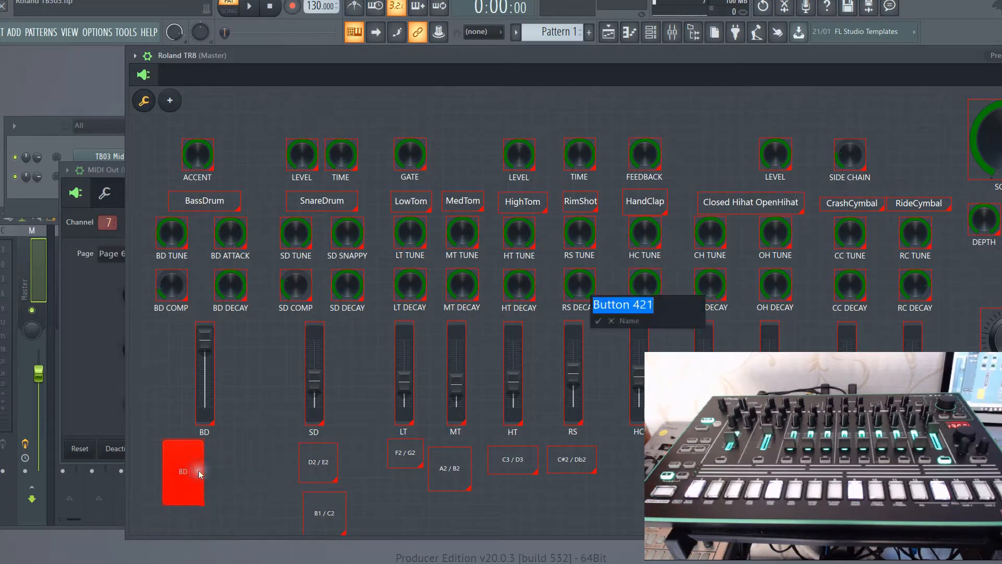
type("BD NOTE")
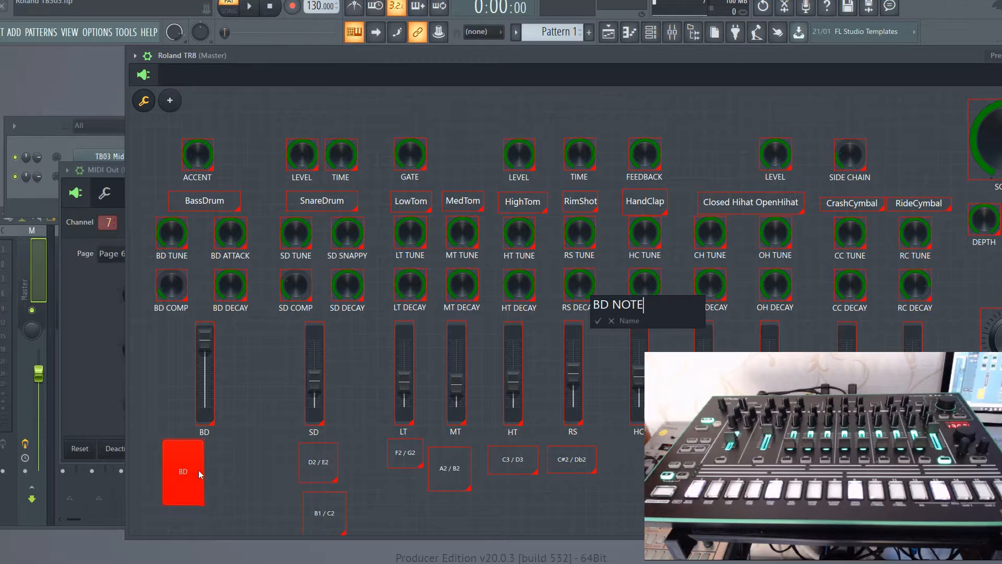
key("Return")
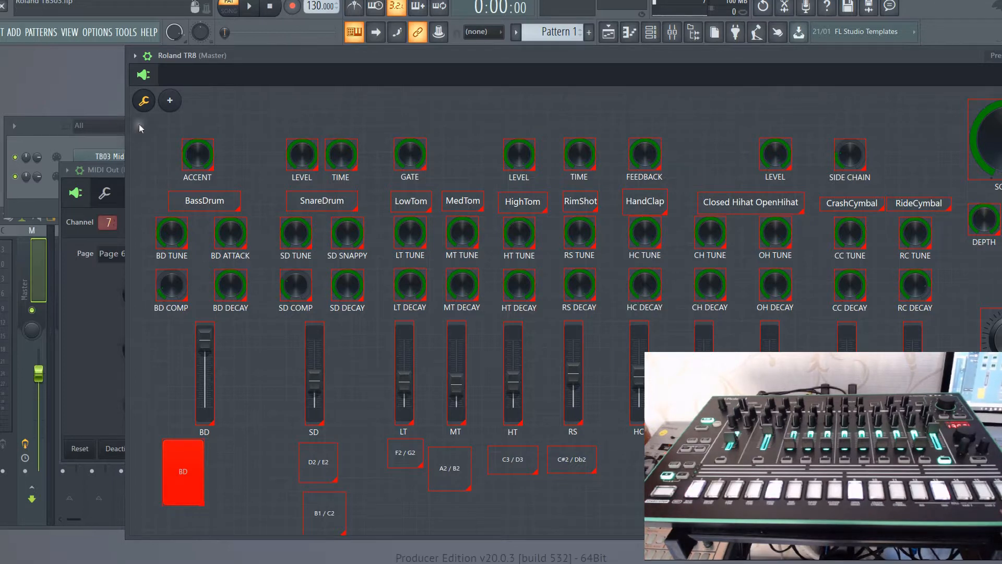
- Leave edit mode and trigger the renamed red button several times to test the BD NOTE link
left_click(143, 100)
left_click(179, 467)
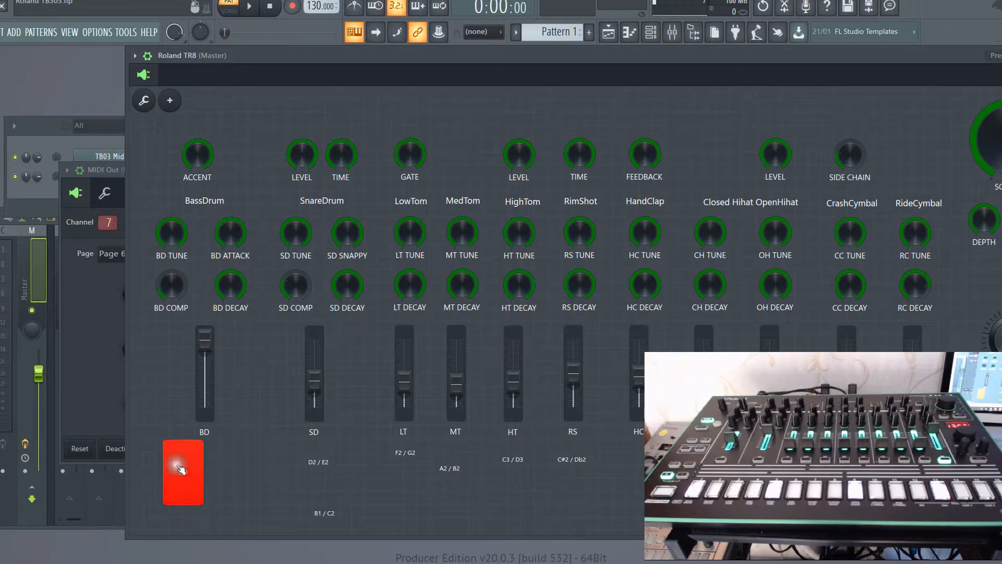
left_click(179, 467)
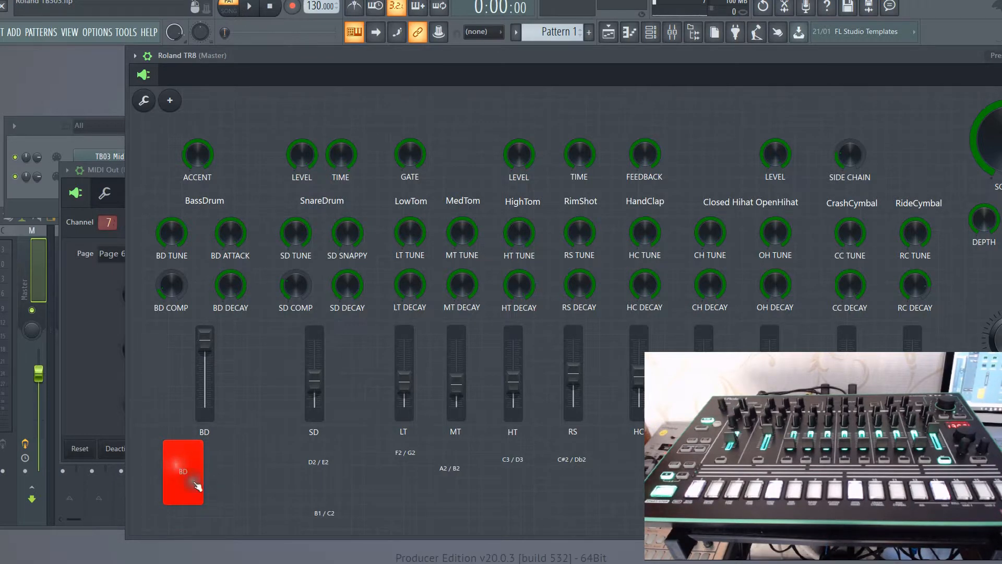
left_click(197, 485)
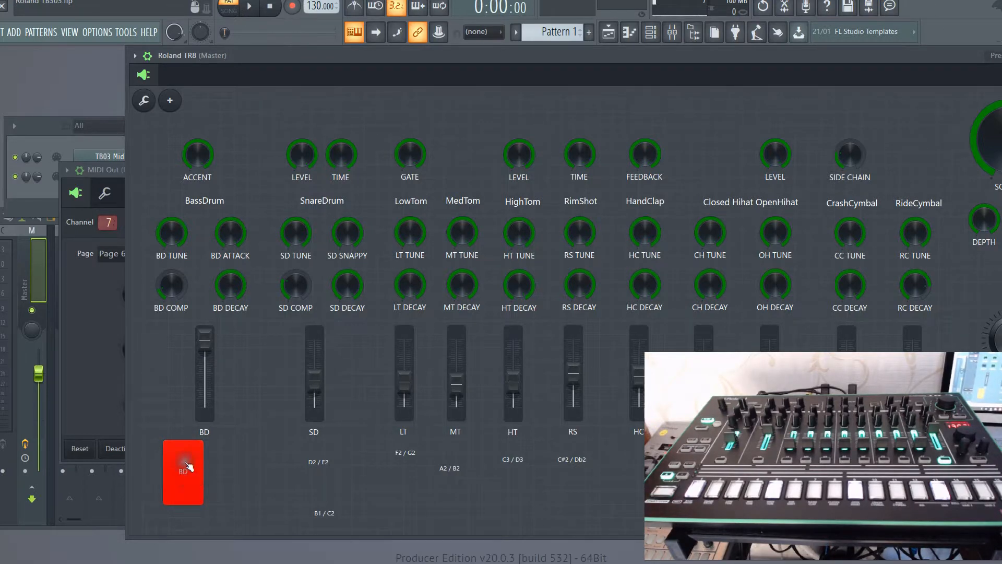
- Turn the red BD button's Stay down property back on in edit mode, and leave edit mode
right_click(176, 466)
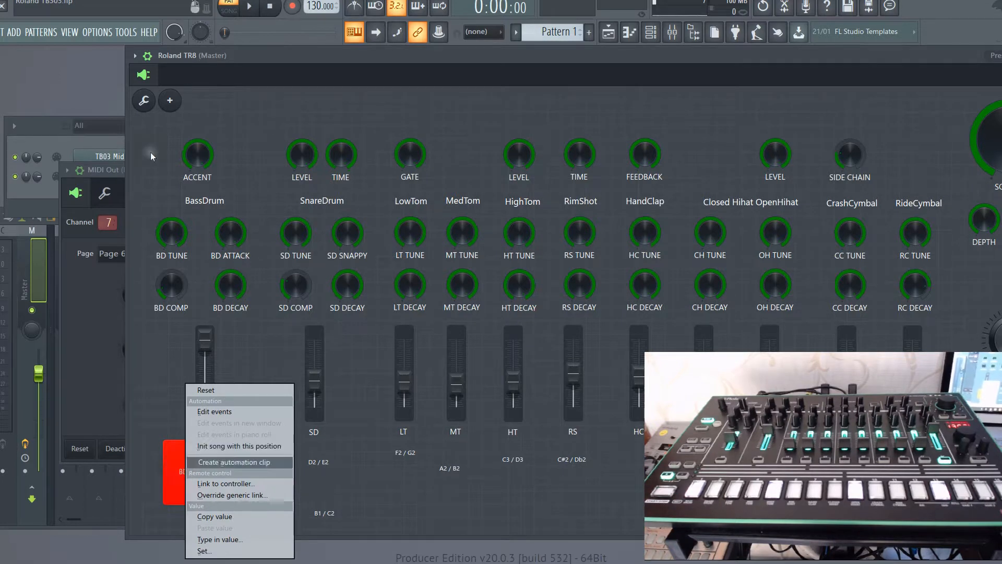
left_click(144, 100)
right_click(185, 476)
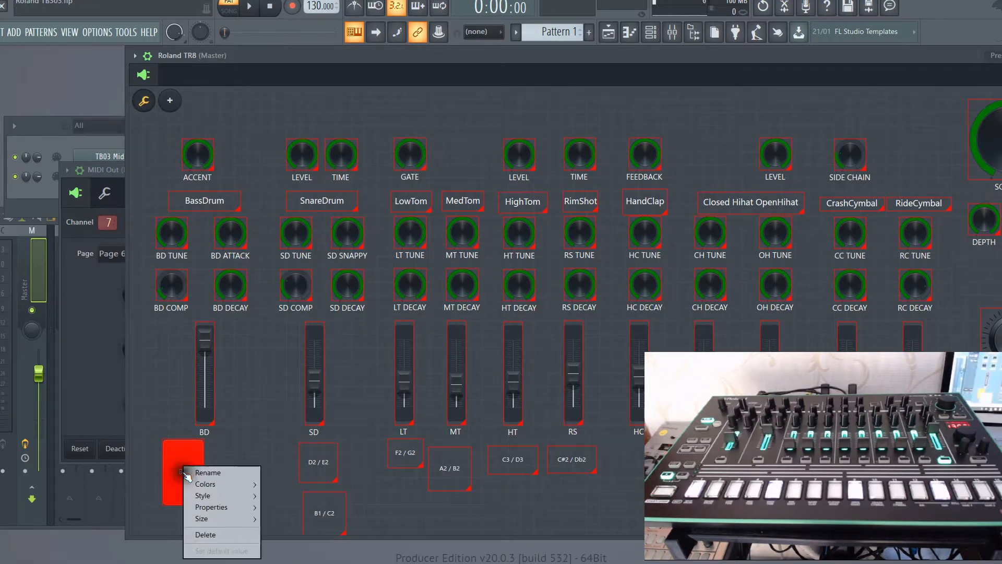
mouse_move(237, 509)
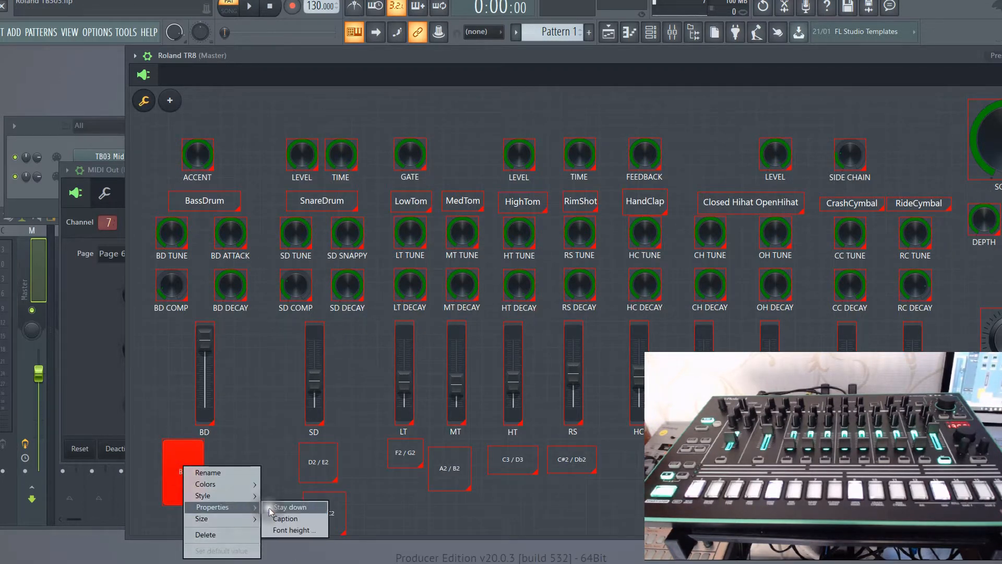
left_click(268, 507)
left_click(184, 484)
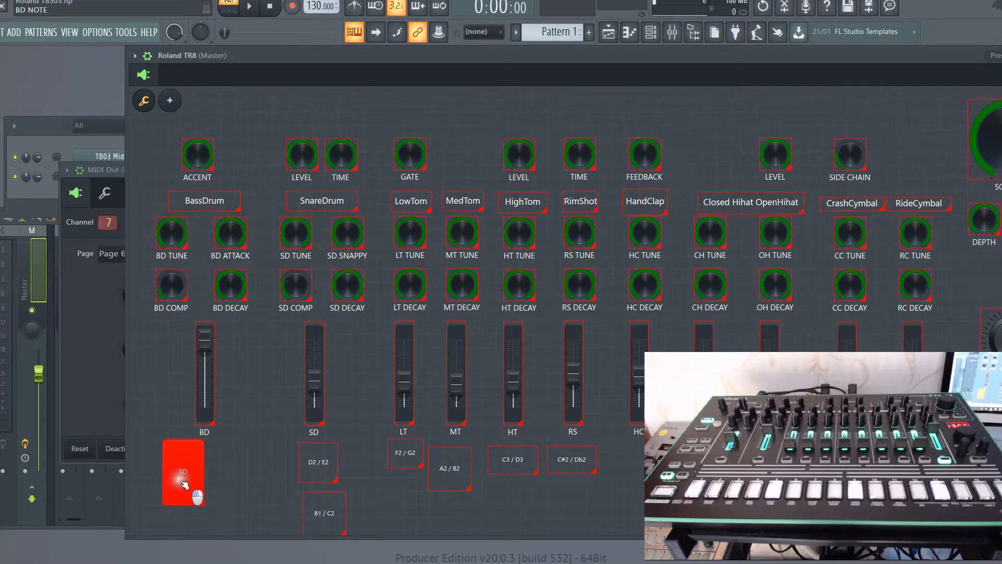
left_click(143, 100)
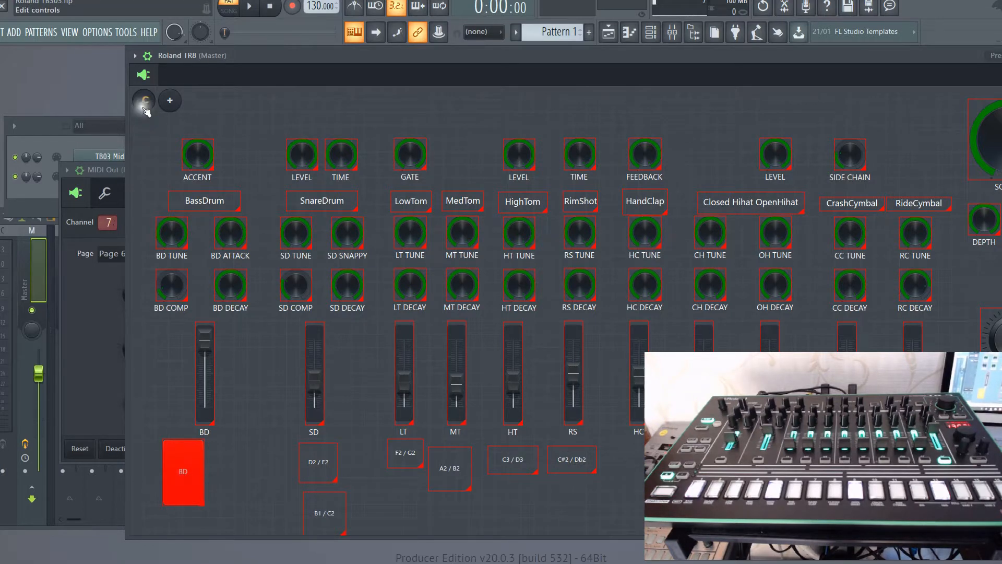
- Trigger the red BD button to test how it behaves with Stay down turned on
left_click(183, 502)
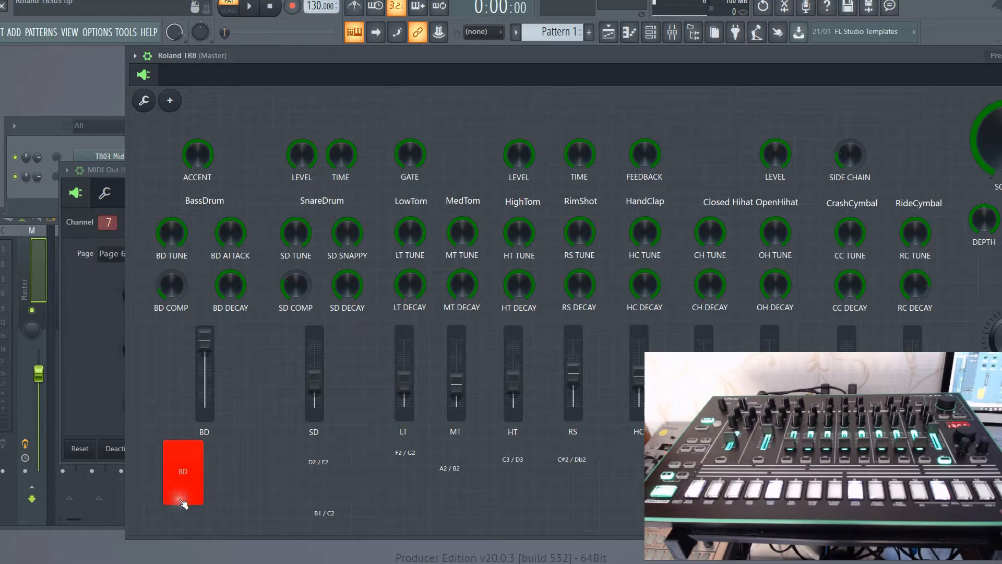
left_click(183, 502)
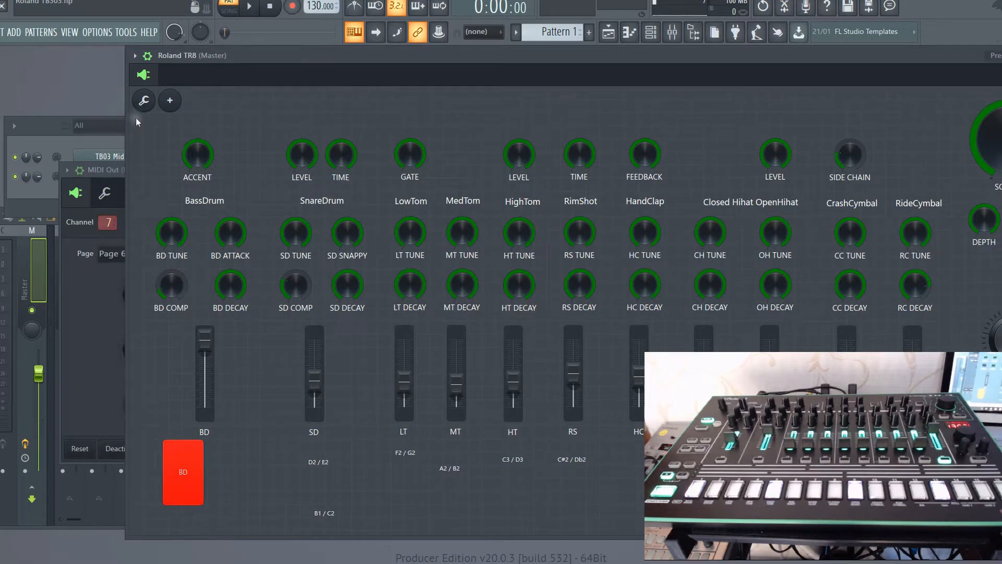
right_click(191, 474)
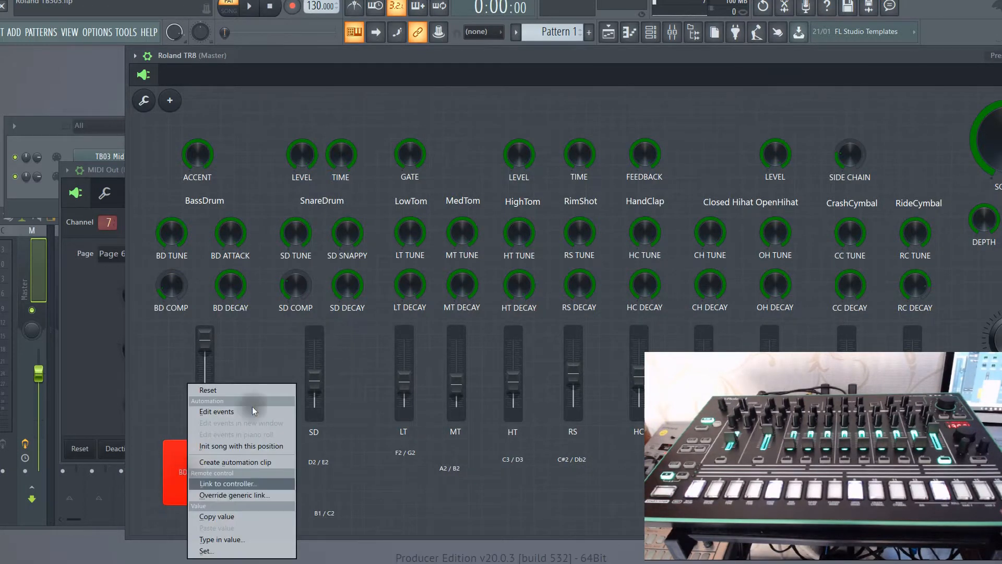
- Turn off the red BD button's Stay down property in edit mode, and leave edit mode
left_click(137, 104)
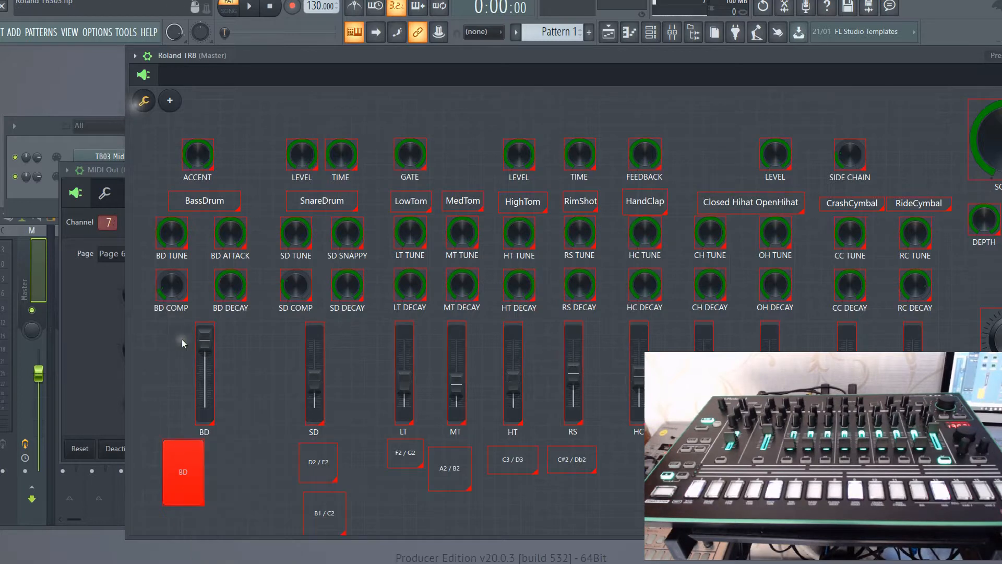
right_click(190, 452)
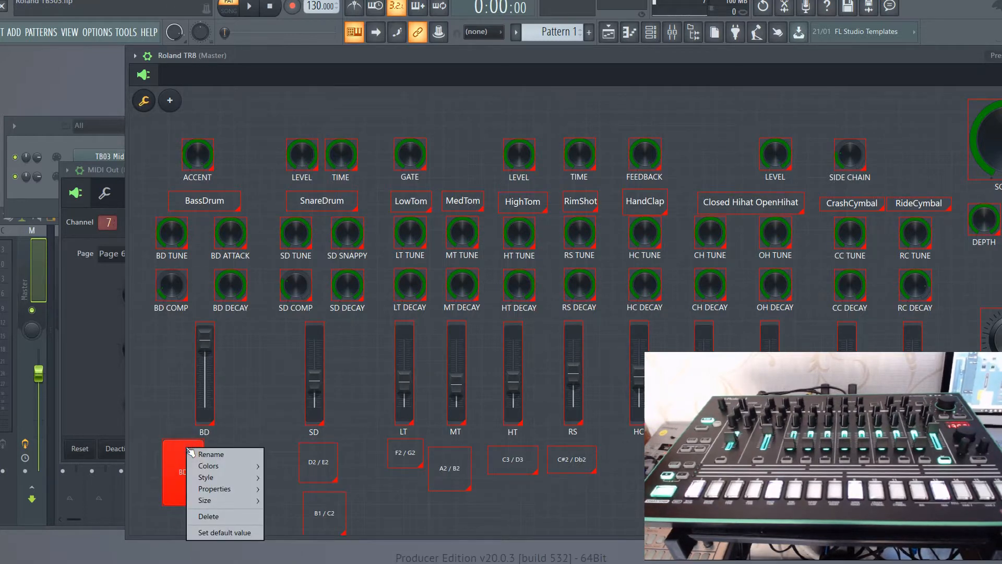
mouse_move(245, 493)
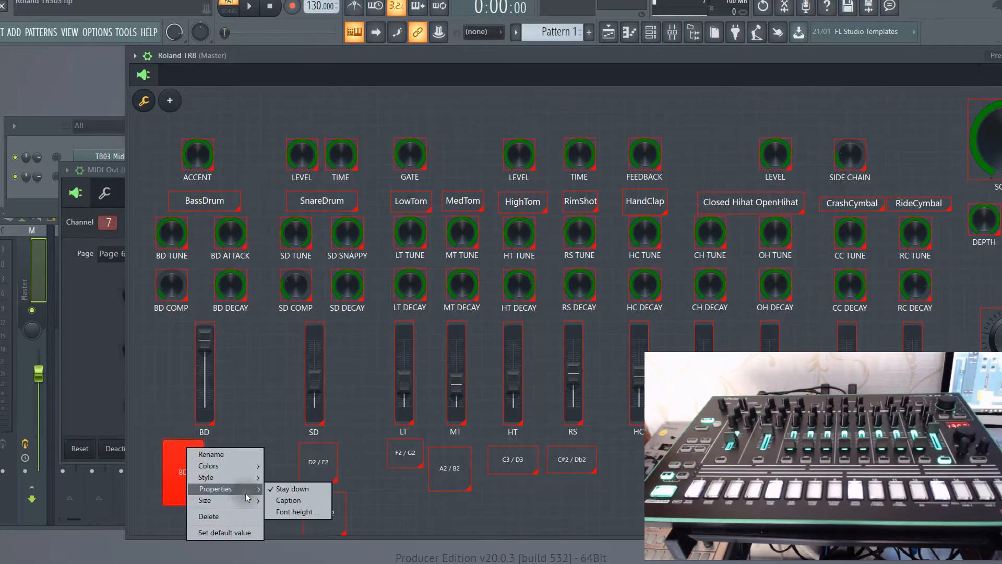
left_click(278, 489)
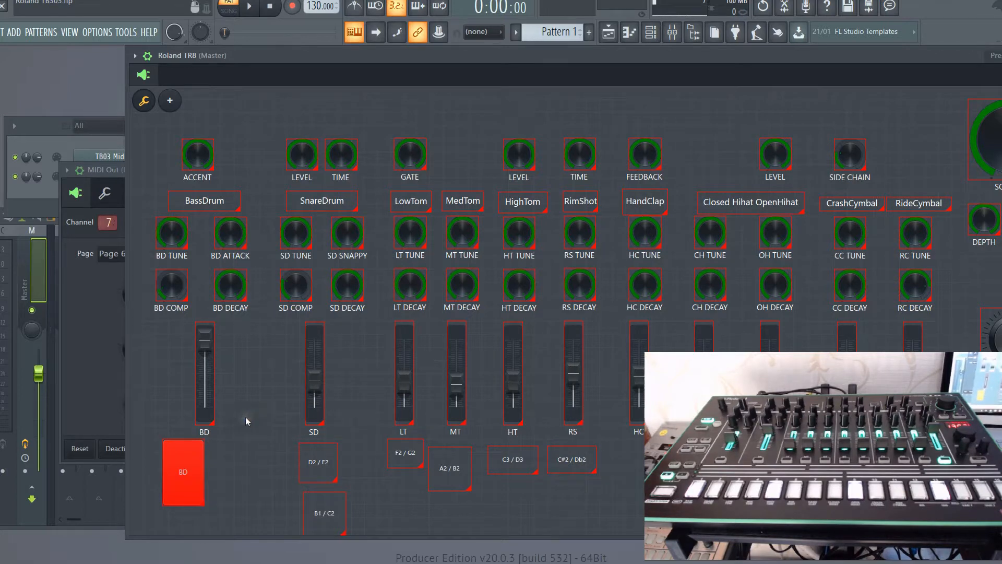
left_click(190, 484)
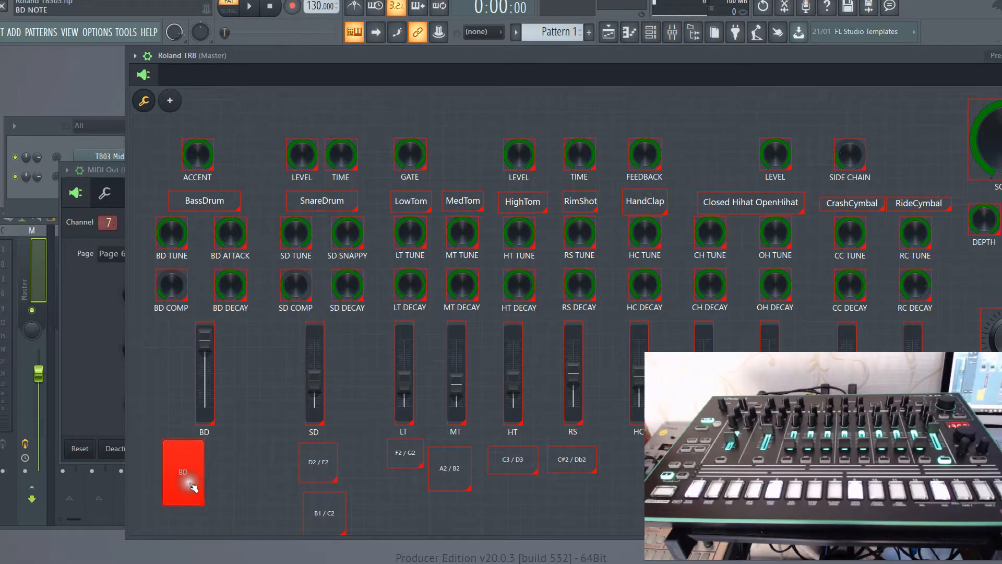
left_click(143, 100)
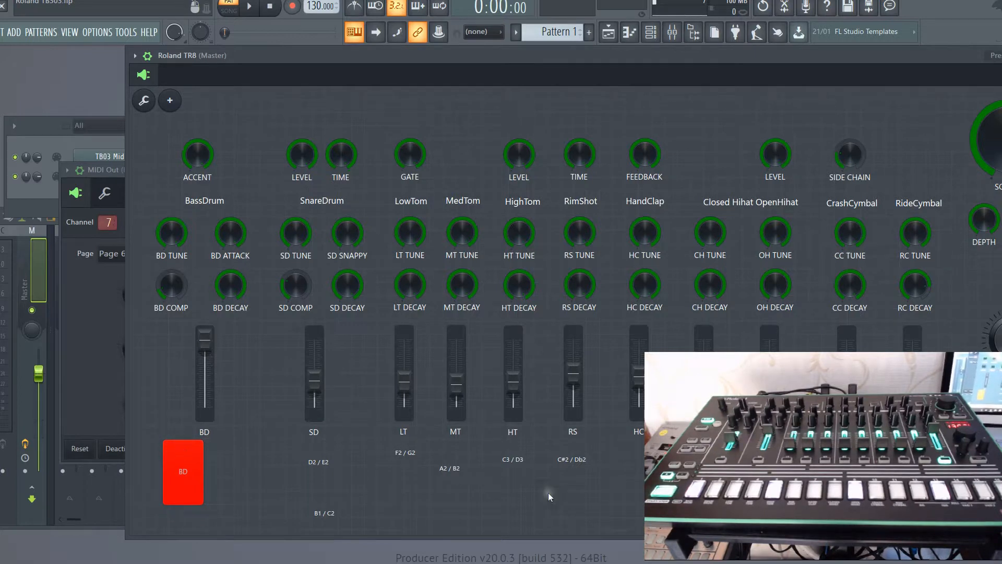
- Switch to the TR-8 MIDI implementation chart PDF, check the snare drum note numbers, and return to FL Studio
key("alt+Tab")
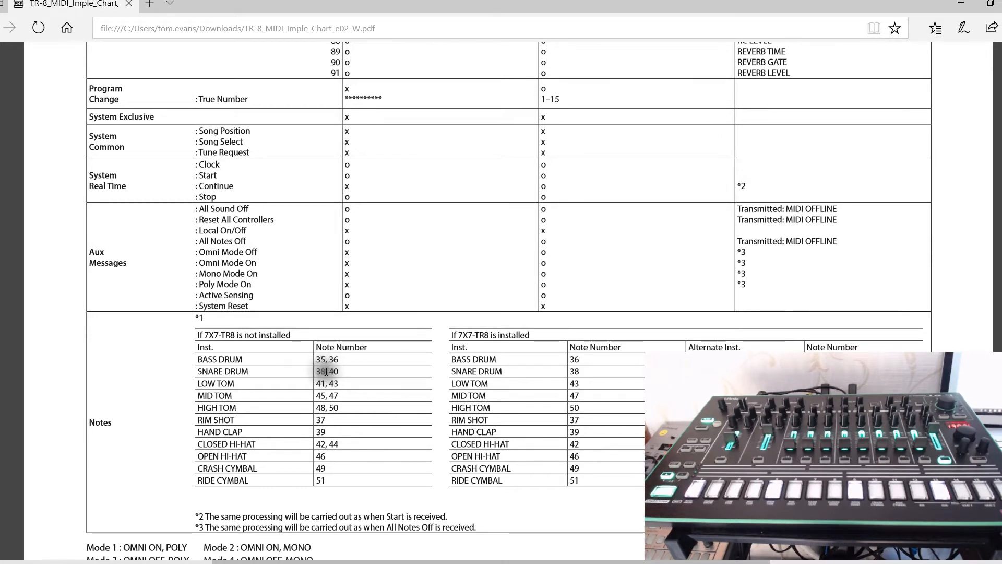
key("alt+Tab")
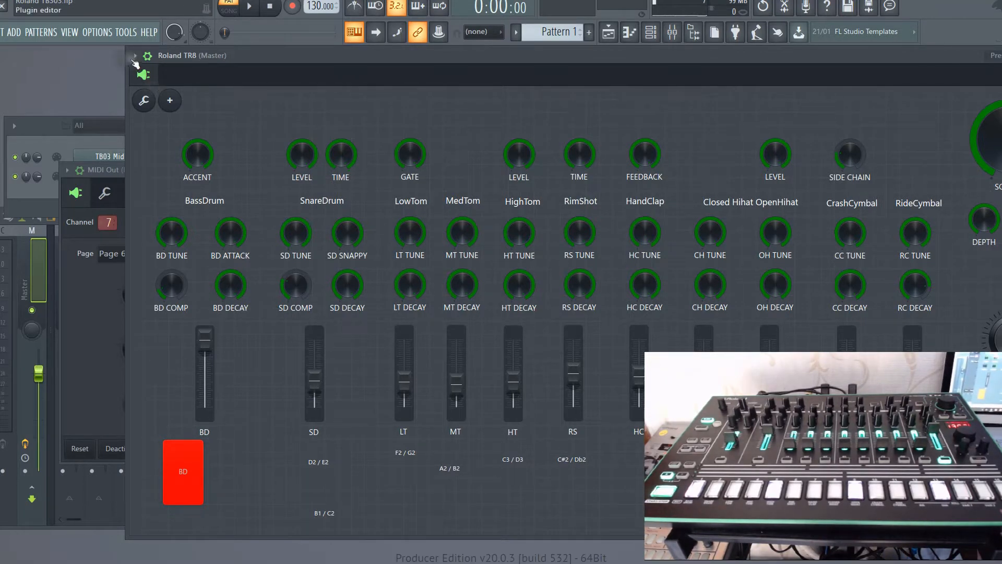
- Add a new button control to the Roland TR8 surface, placed beside the red BD button at about the same size
left_click(175, 97)
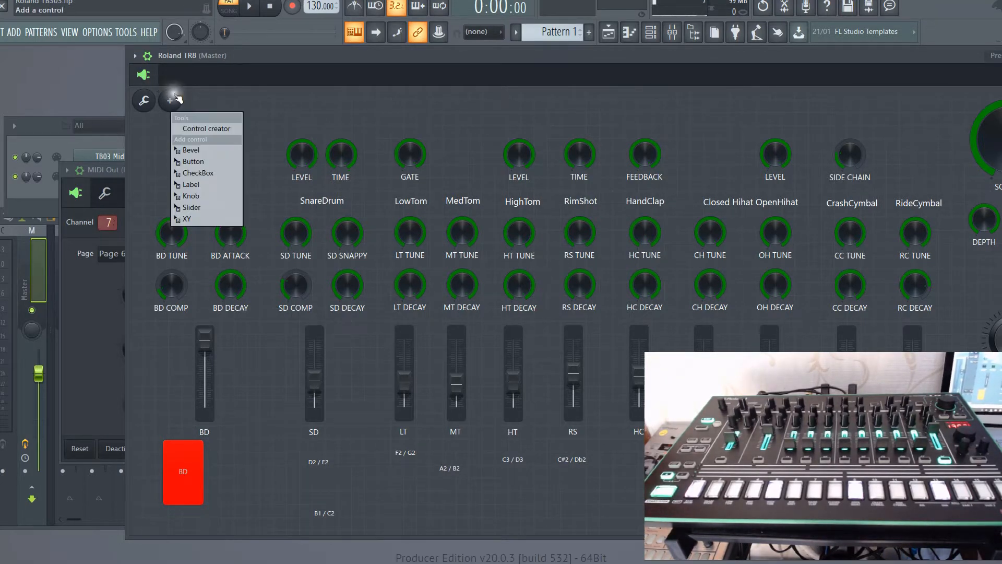
left_click(193, 150)
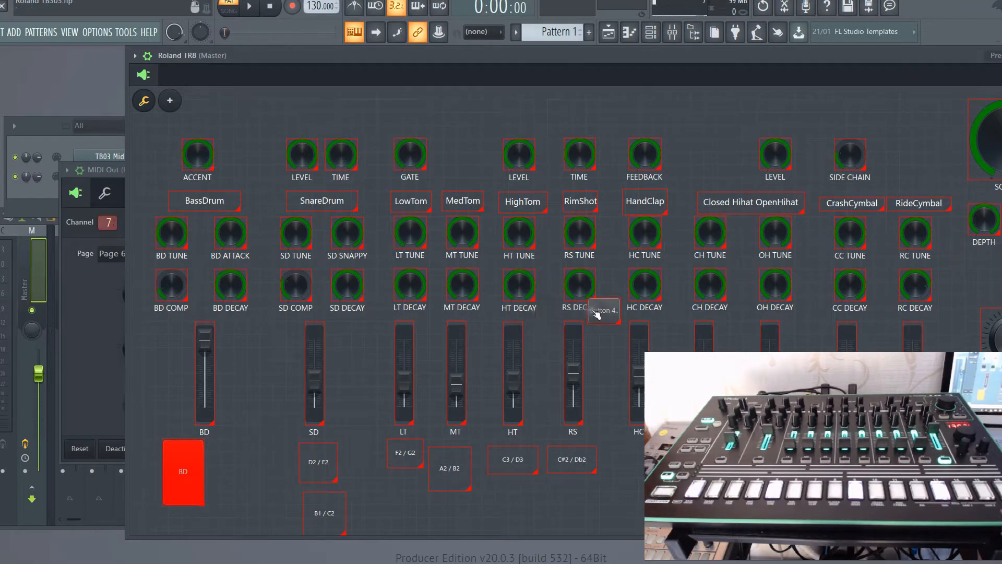
left_click_drag(593, 313, 265, 529)
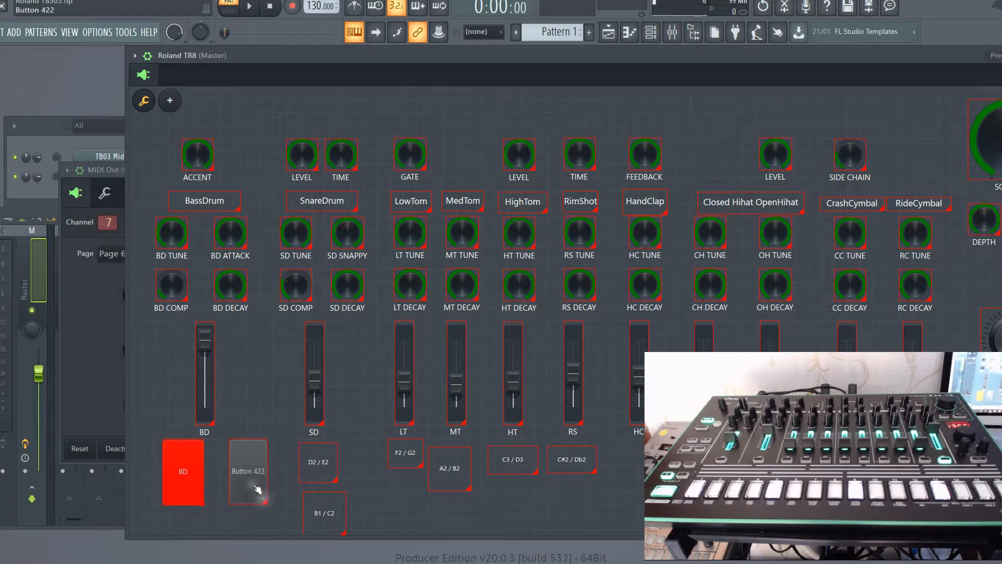
- Rename the new button beside BD as SD NOTE
right_click(254, 467)
left_click(272, 477)
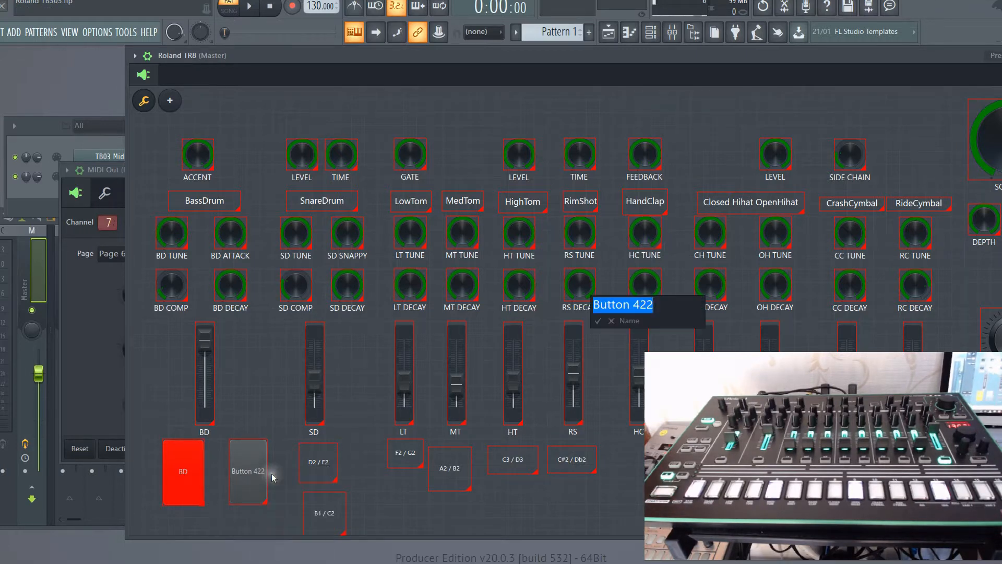
type("SC")
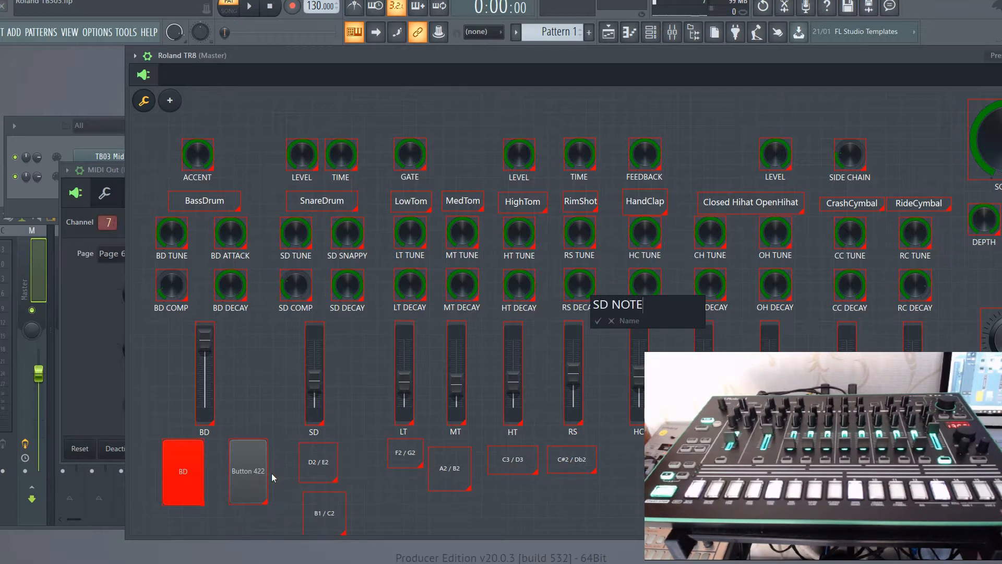
key("Return")
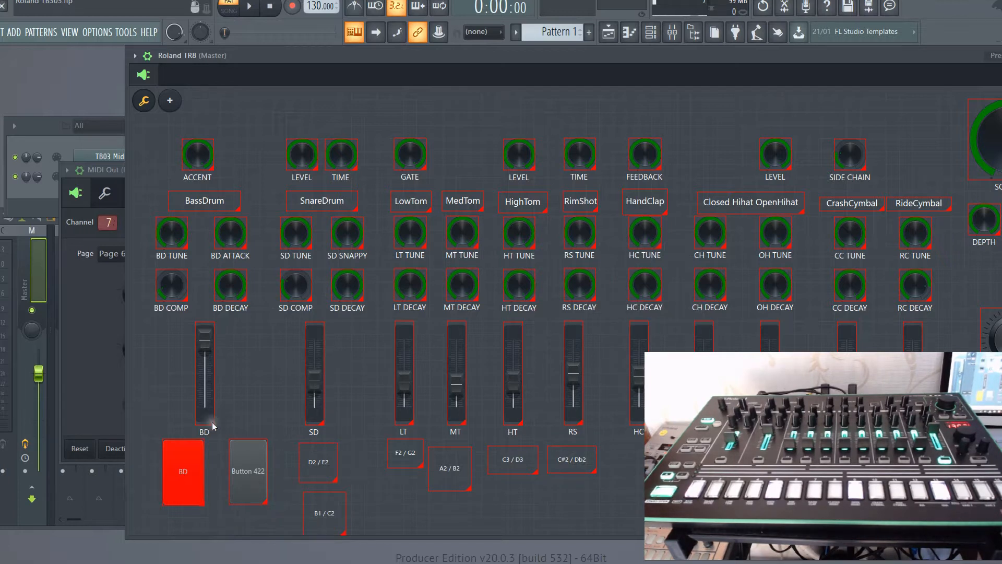
- Set the main color of the SD NOTE button to a light red
right_click(257, 467)
mouse_move(289, 490)
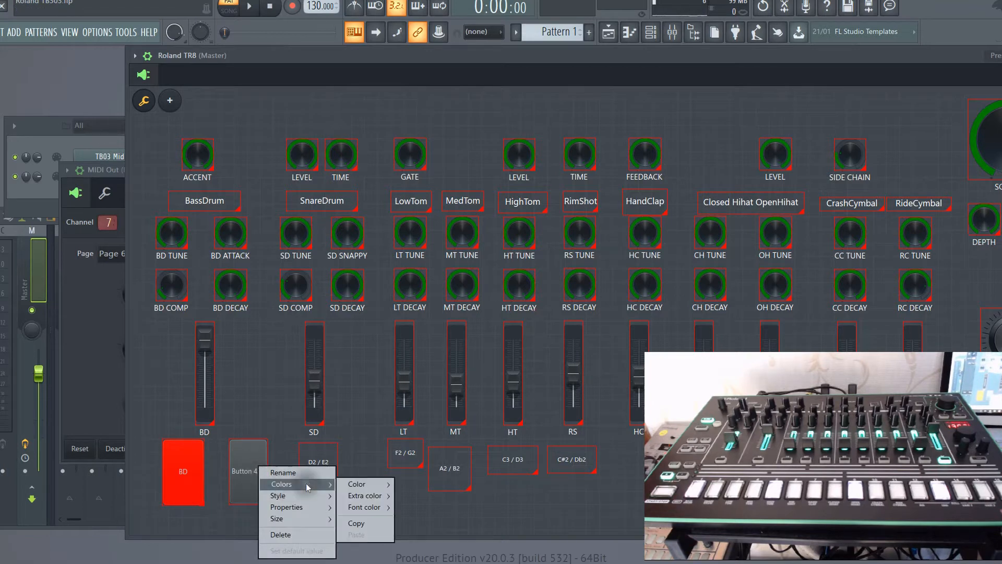
mouse_move(360, 483)
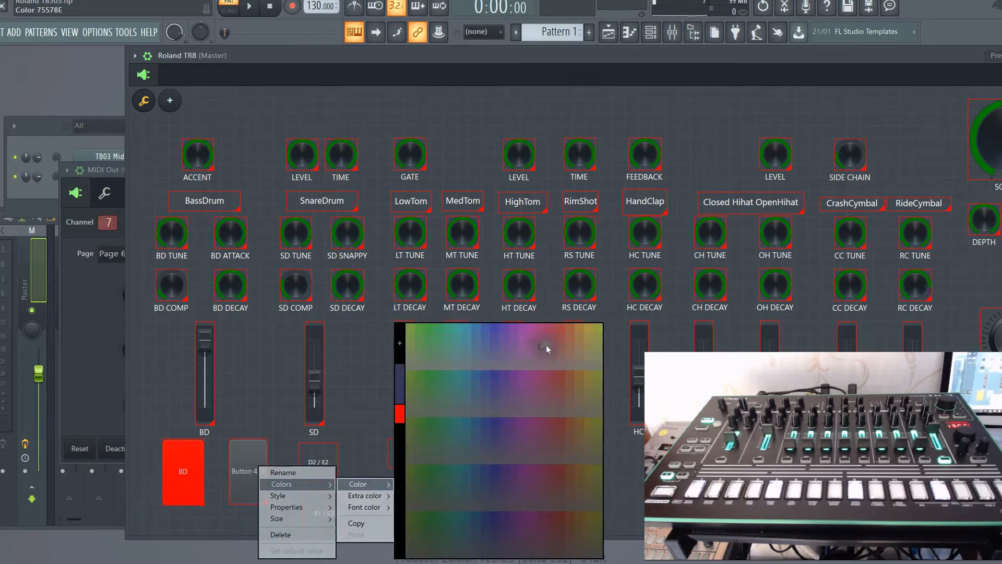
left_click(561, 332)
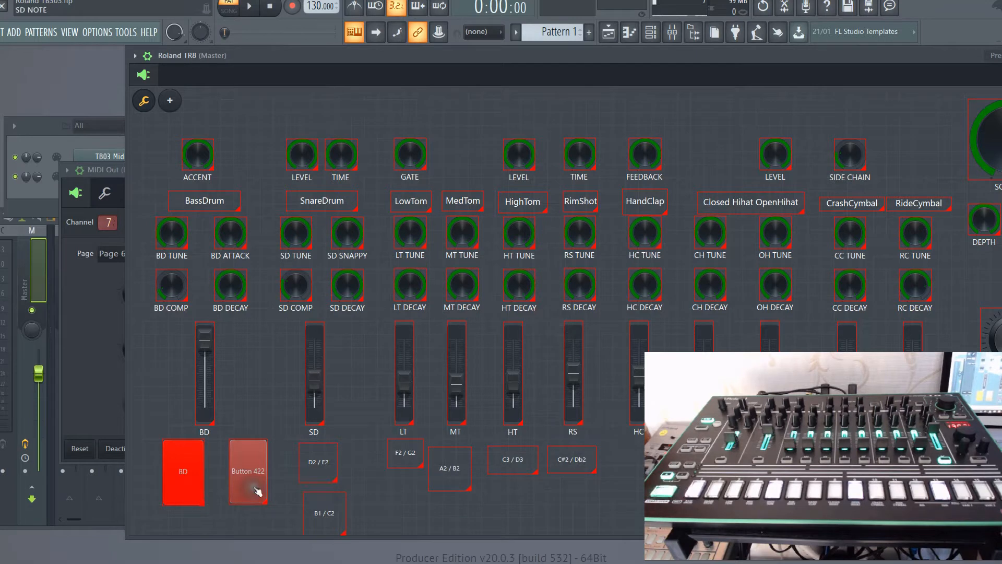
- Turn off the Stay down property of the light red SD NOTE button
left_click(257, 472)
right_click(258, 473)
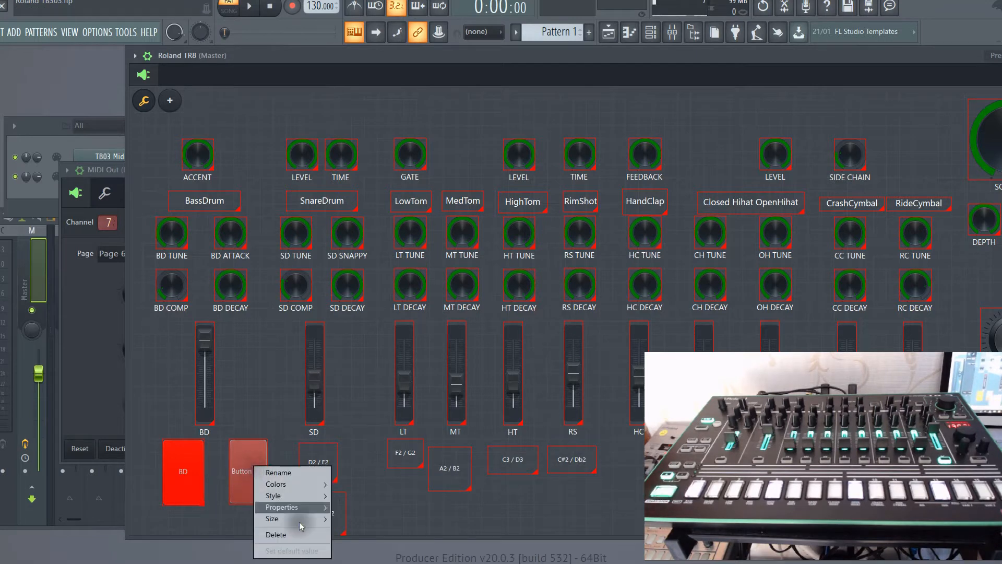
mouse_move(311, 511)
left_click(360, 507)
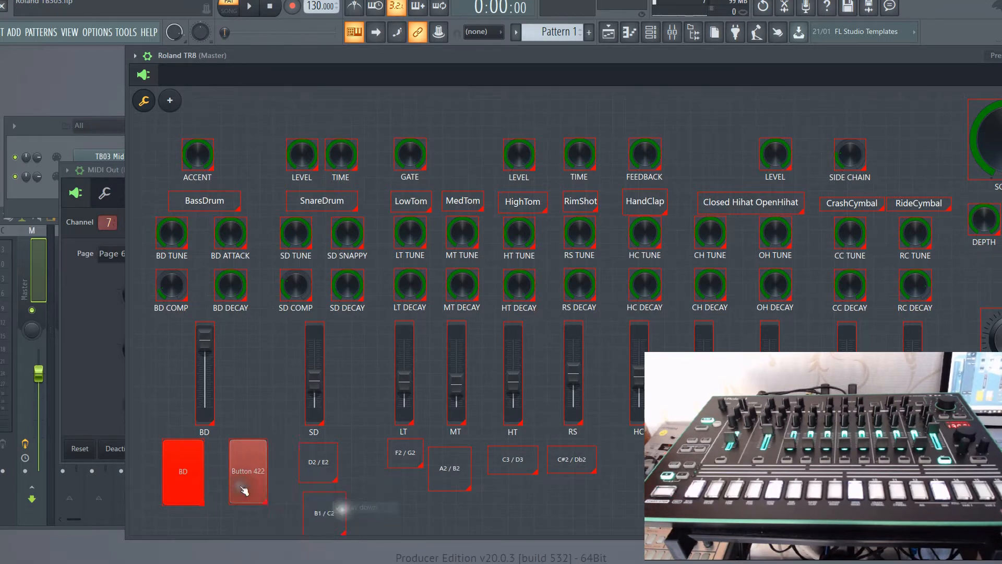
- Set the caption of the light red button to SD
right_click(241, 473)
mouse_move(300, 507)
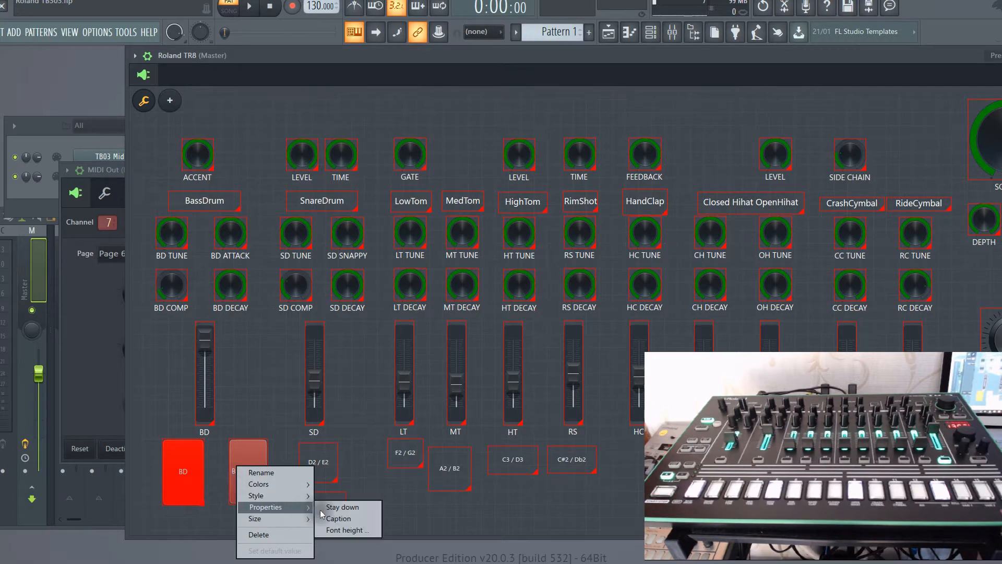
left_click(327, 517)
type("S")
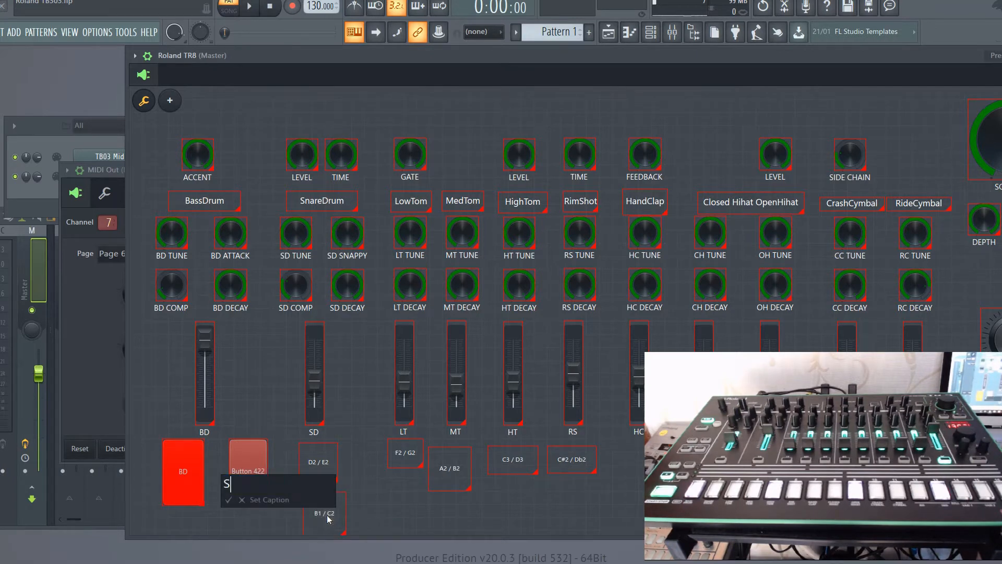
type("D")
key("Return")
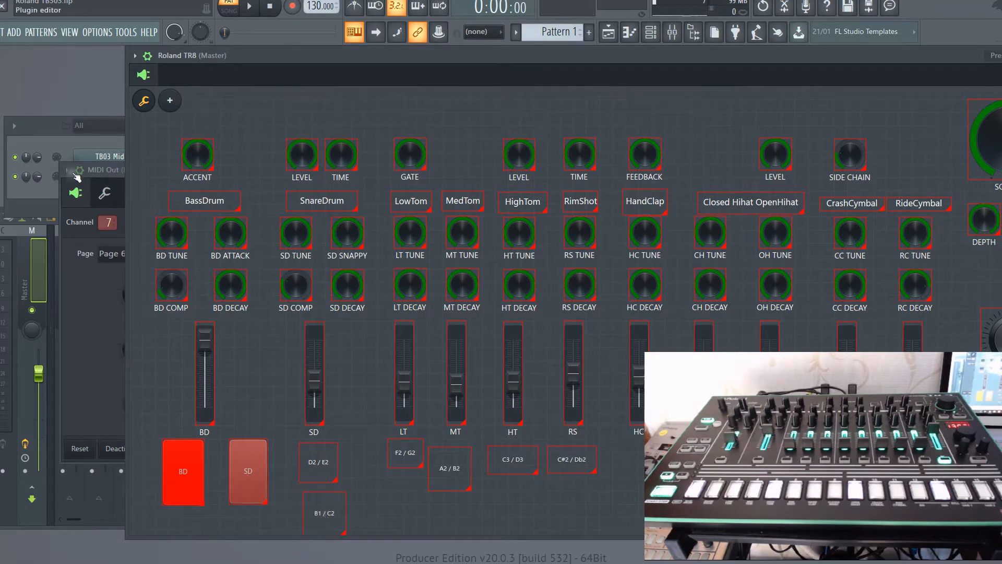
- Open the settings of the first unused knob on Page 6 of MIDI Out and set its controller type to Note
left_click(111, 169)
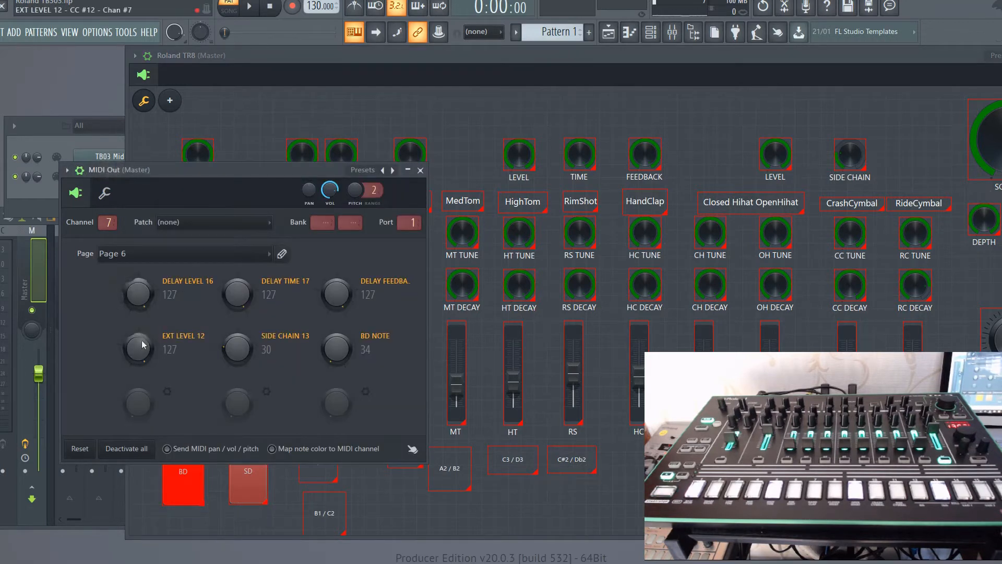
right_click(142, 403)
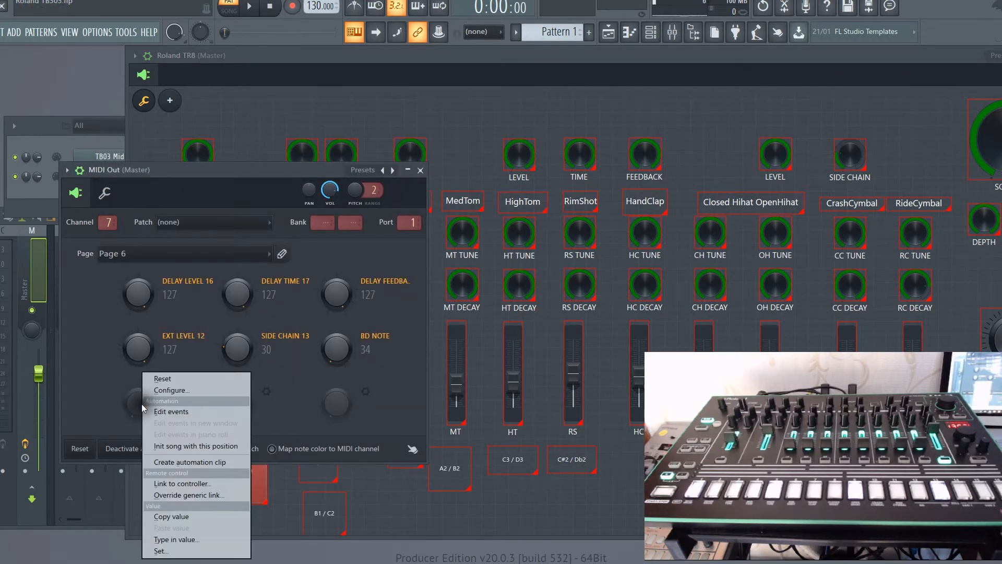
left_click(168, 390)
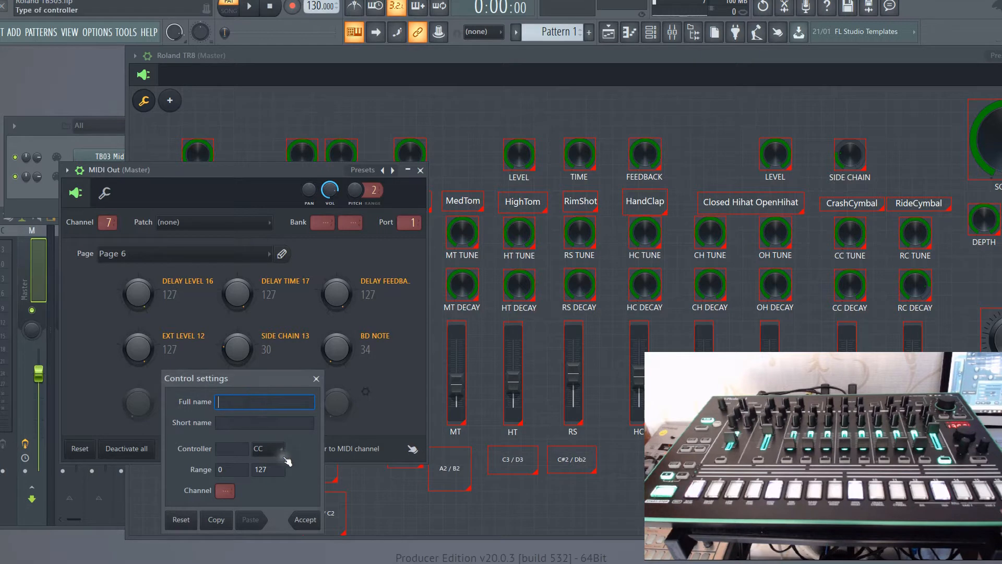
left_click(280, 450)
left_click(277, 505)
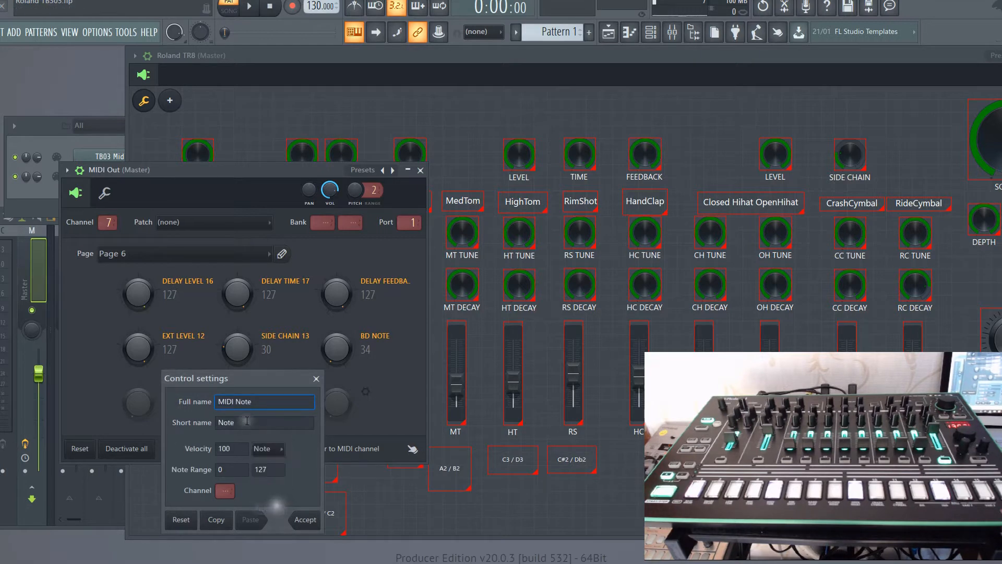
- Enter SD NOTE as both the full name and the short name of the new note control
key("ctrl+a")
type("SD ")
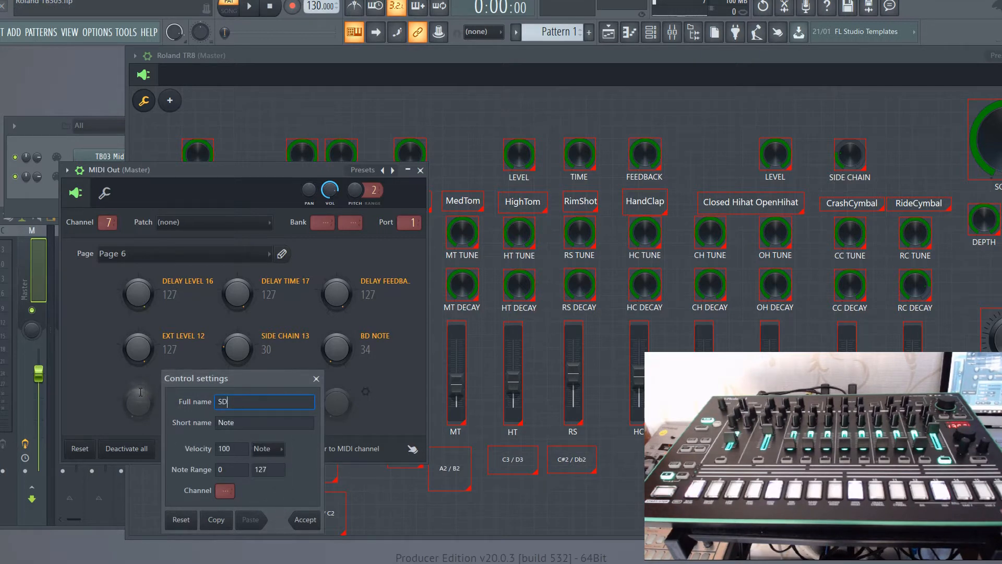
type("NOTE")
key("Tab")
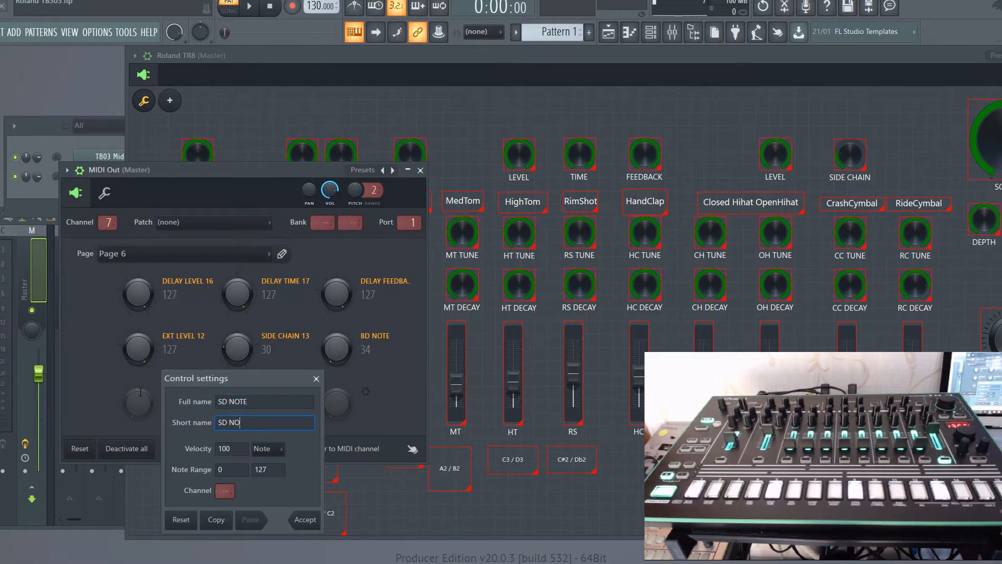
- Set the SD NOTE control's note range to 38–38 and its MIDI channel to 7
left_click(230, 470)
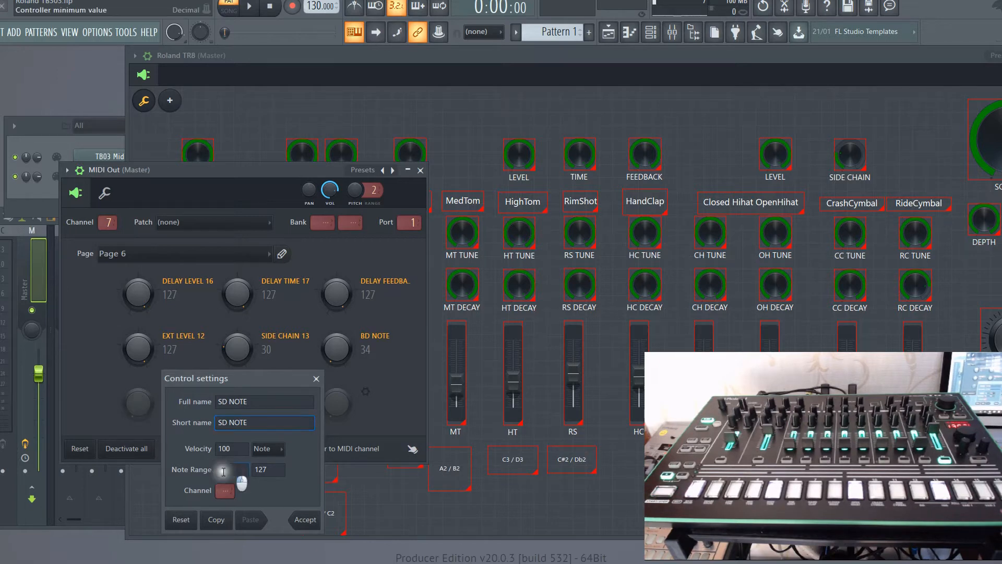
type("38")
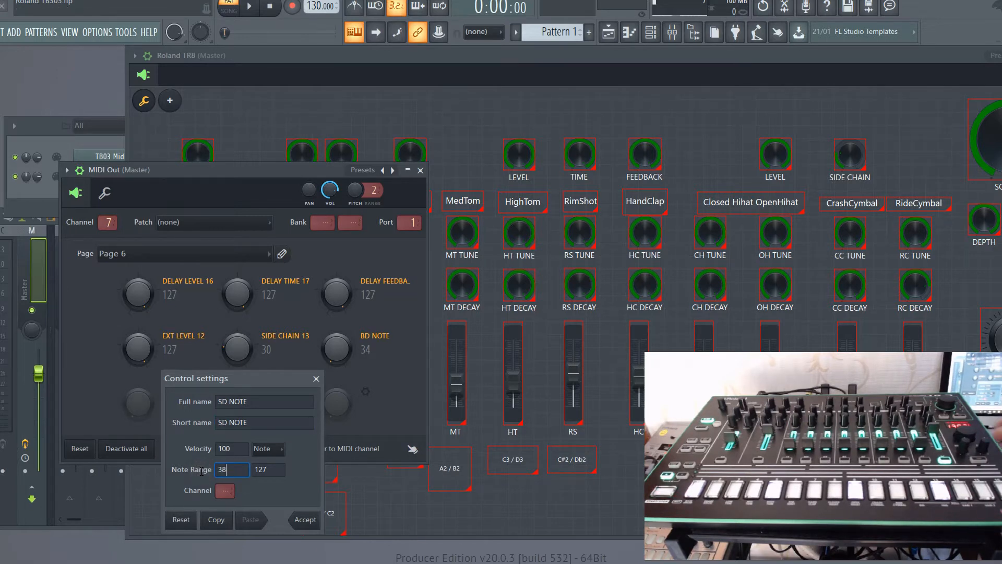
key("Tab")
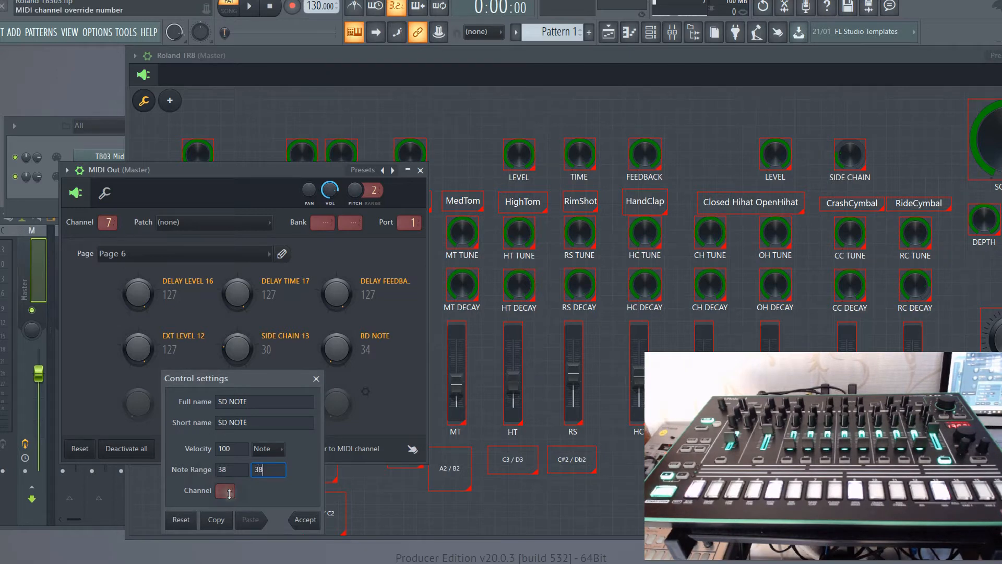
left_click_drag(225, 490, 225, 442)
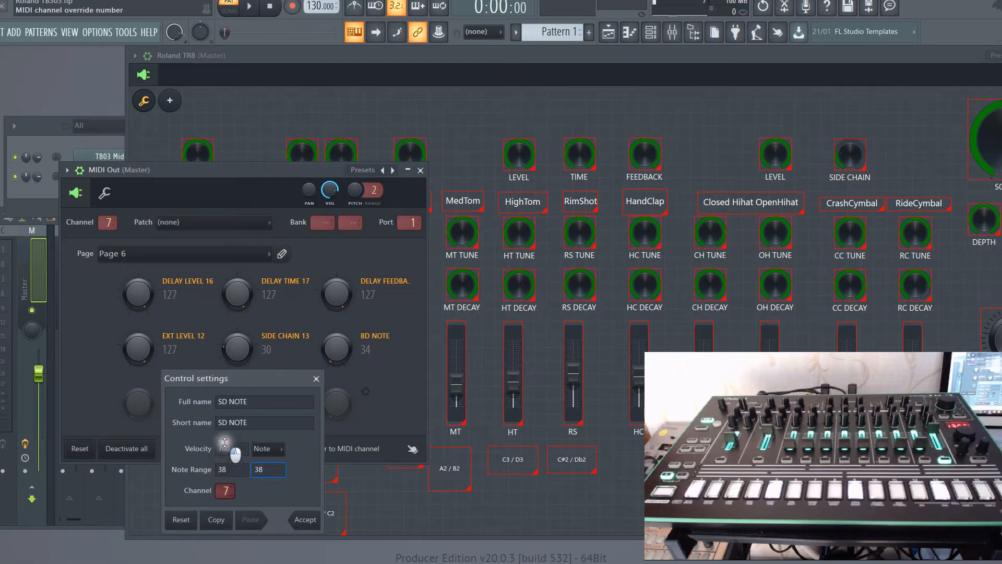
- Apply the SD NOTE control settings and turn its knob in MIDI Out to test the snare note
left_click(312, 524)
mouse_move(145, 405)
left_mouse_down()
mouse_move(143, 337)
mouse_move(130, 417)
left_mouse_up()
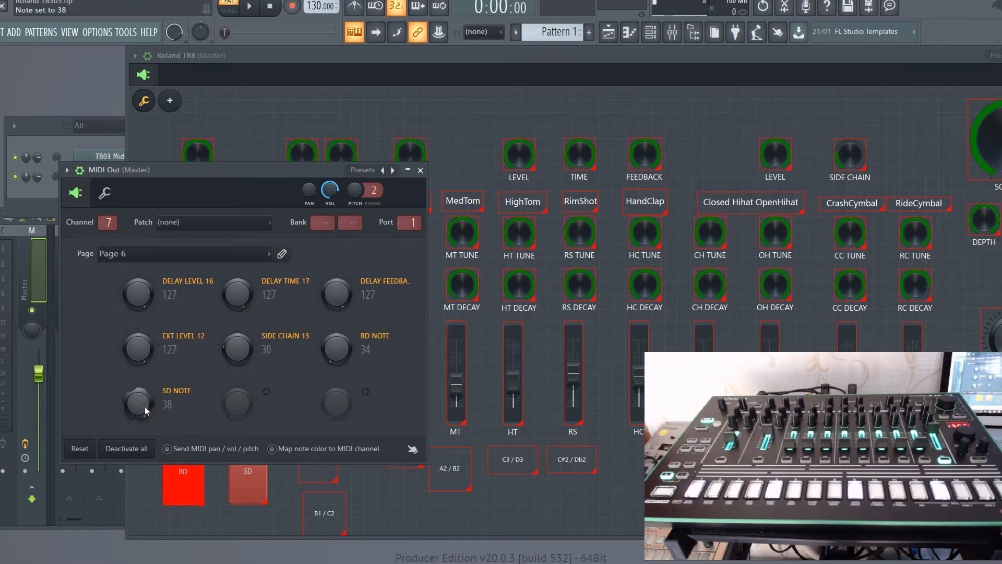
- Turn off control editing on the Roland TR8 surface and link MIDI Out's SD NOTE knob to the internal controller Roland TR8 - SD NOTE
left_click(147, 103)
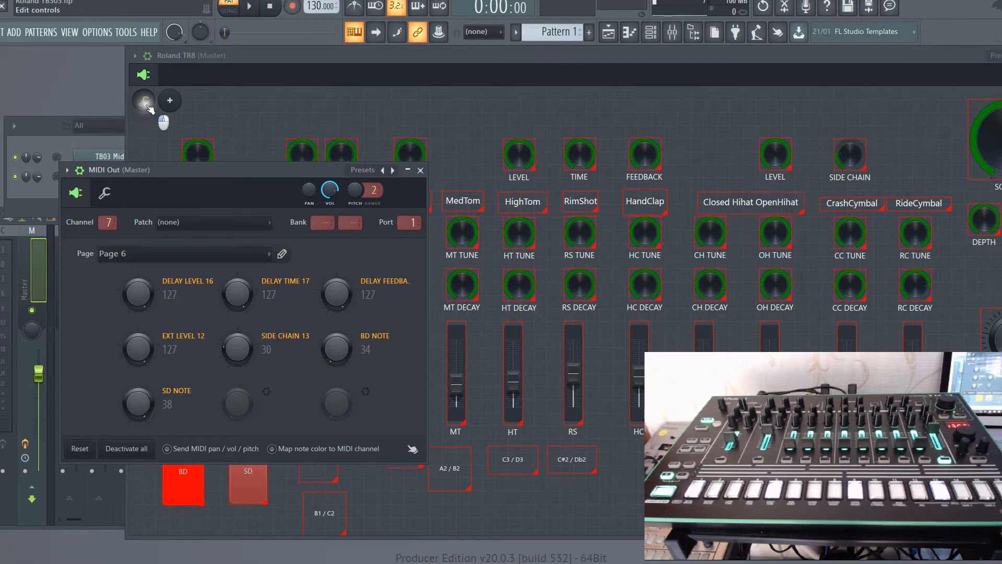
right_click(139, 399)
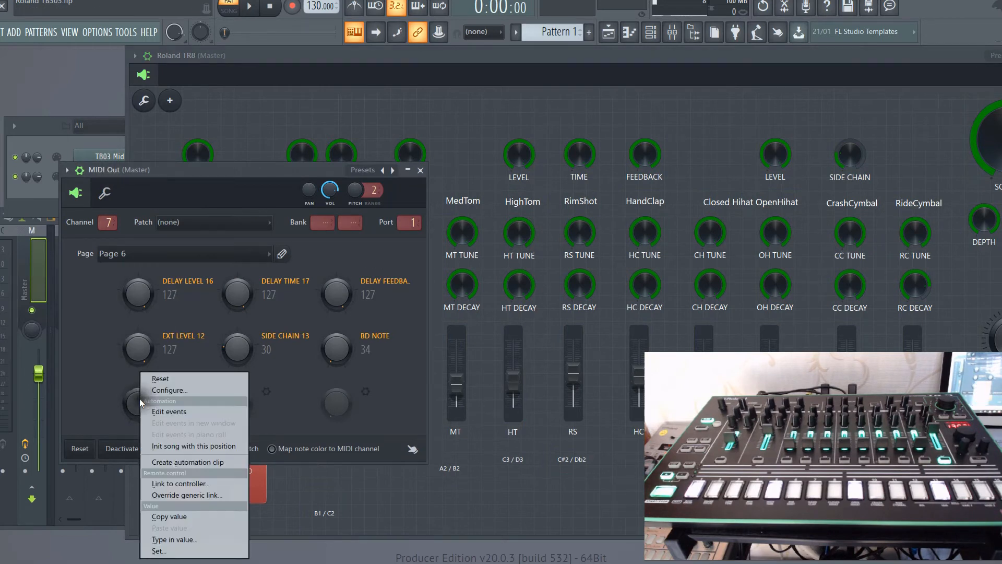
left_click(182, 482)
left_click(454, 254)
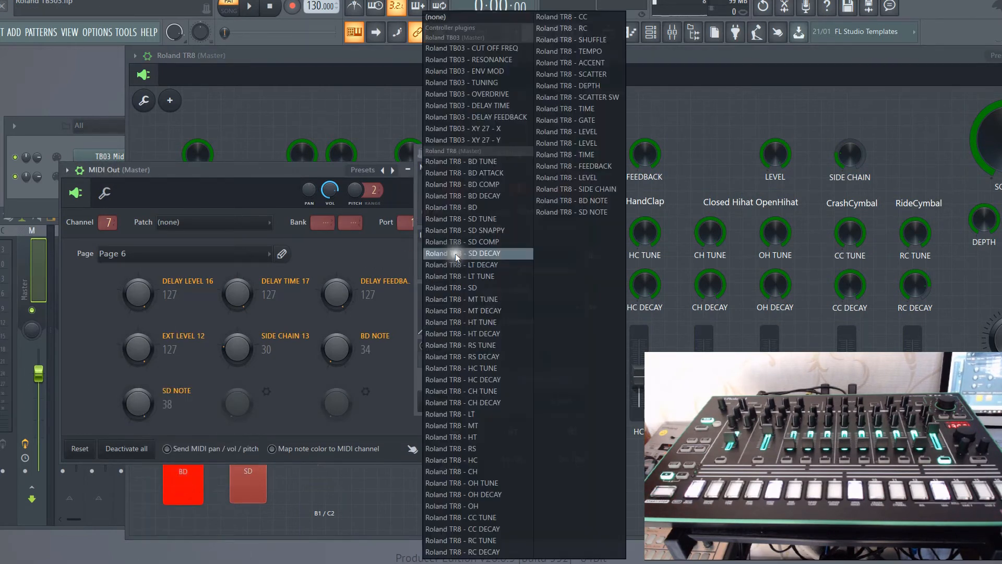
left_click(572, 212)
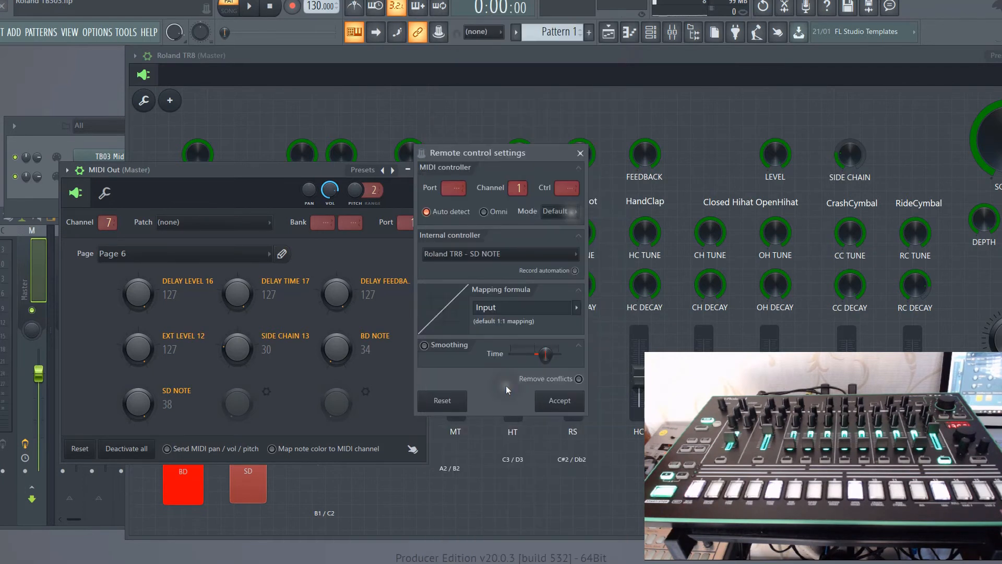
left_click(548, 400)
- Bring the Roland TR8 surface to the front and trigger its SD button to test the snare drum
left_click(396, 495)
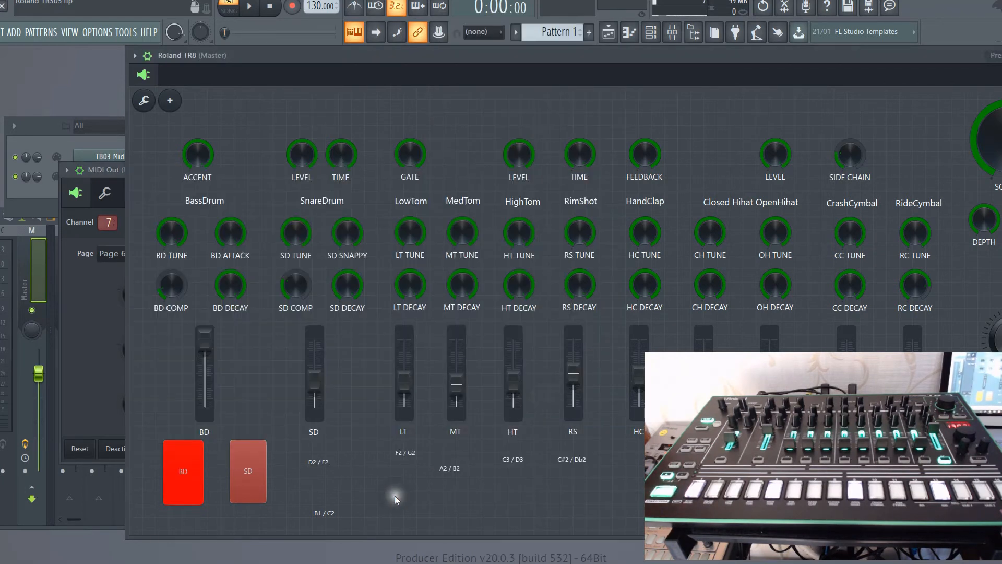
left_click(256, 472)
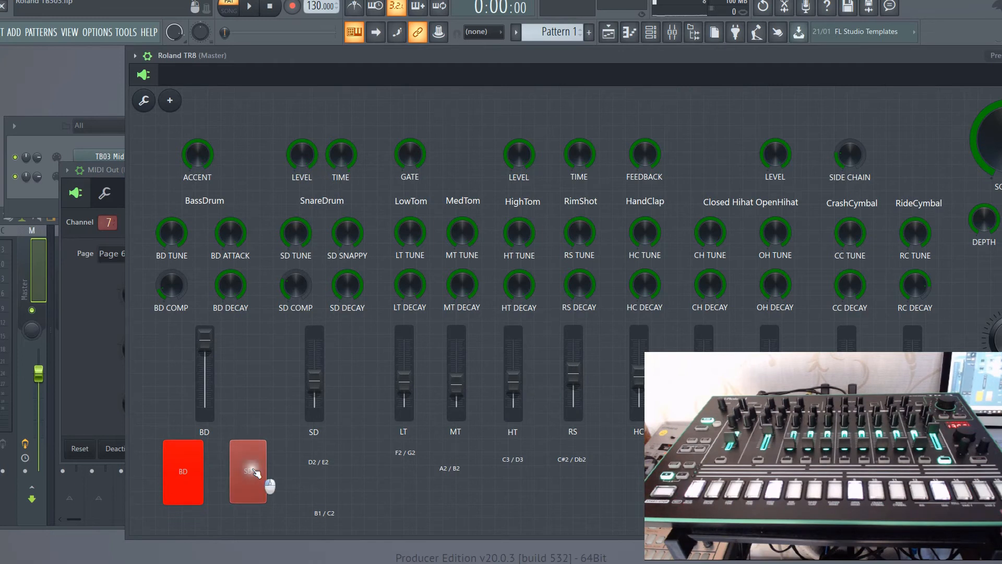